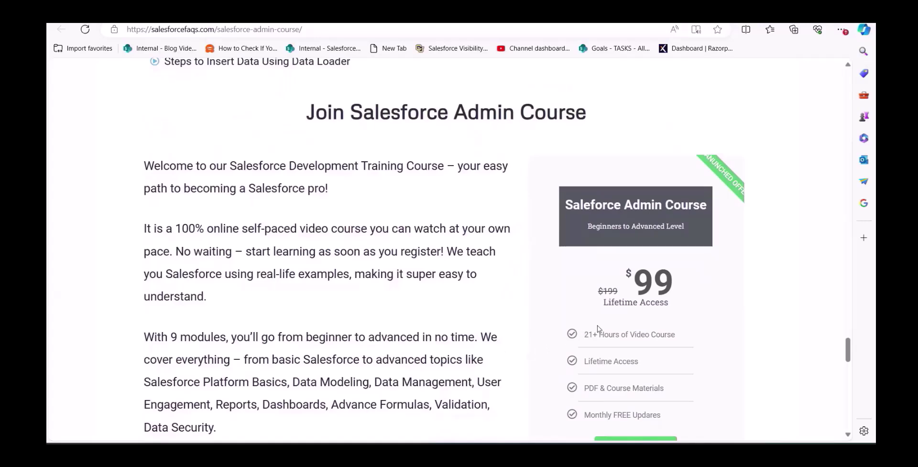
pyautogui.scroll(1, 598, 328)
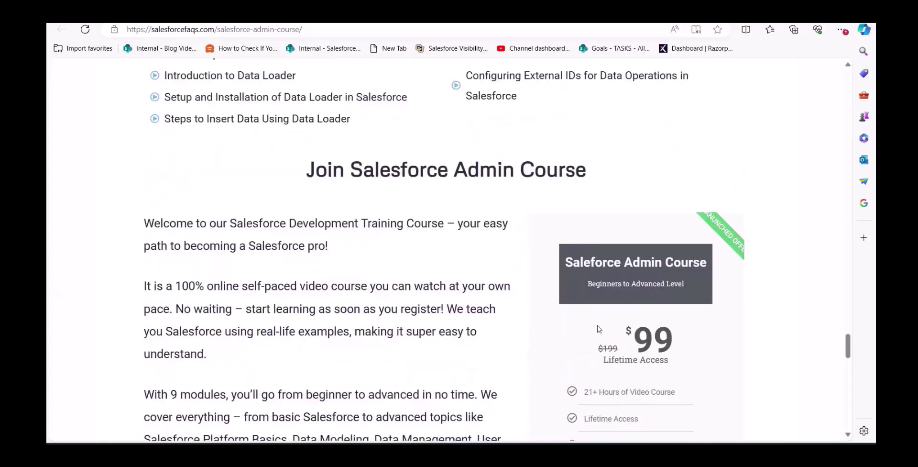
pyautogui.scroll(-2, 598, 329)
pyautogui.scroll(3, 583, 279)
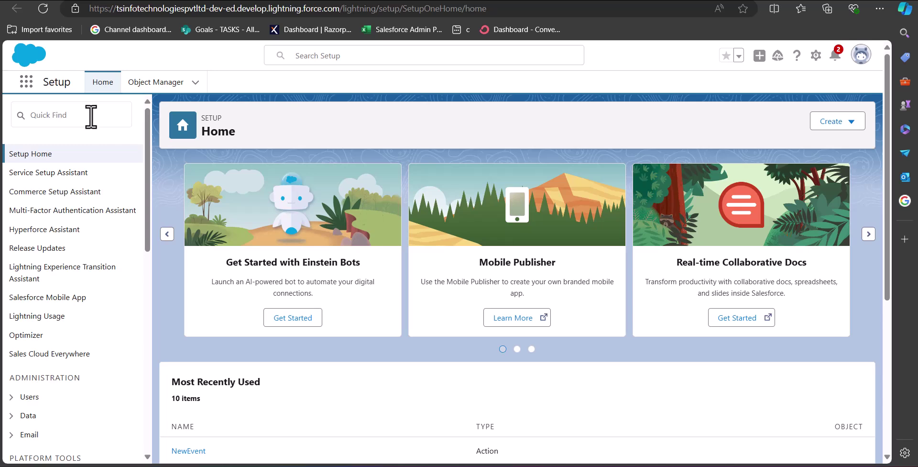
# Search Setup for "flows" and open the Flows page under Process Automation.
pyautogui.click(59, 112)
pyautogui.write('flows')
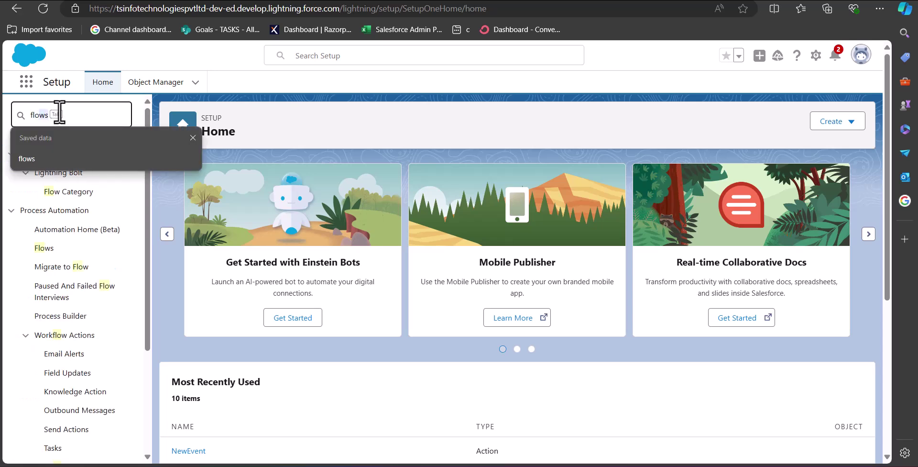
pyautogui.click(44, 157)
pyautogui.click(50, 176)
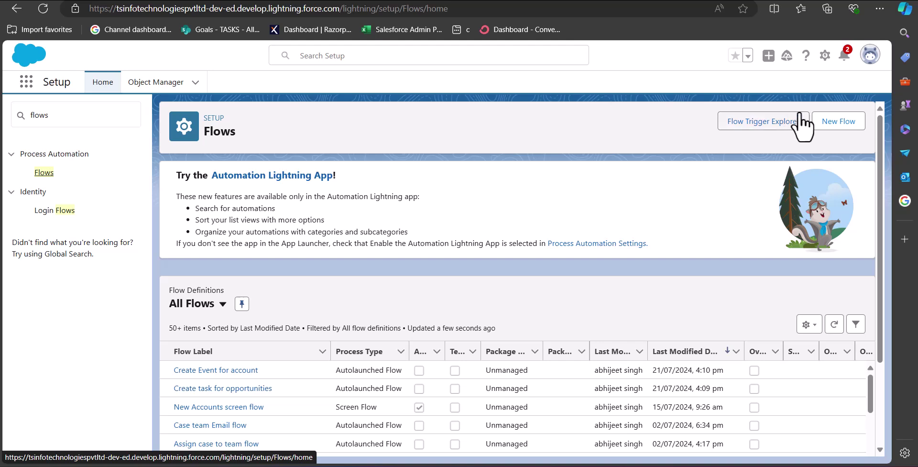
# Create a new flow from scratch using the Record-Triggered Flow type.
pyautogui.click(837, 122)
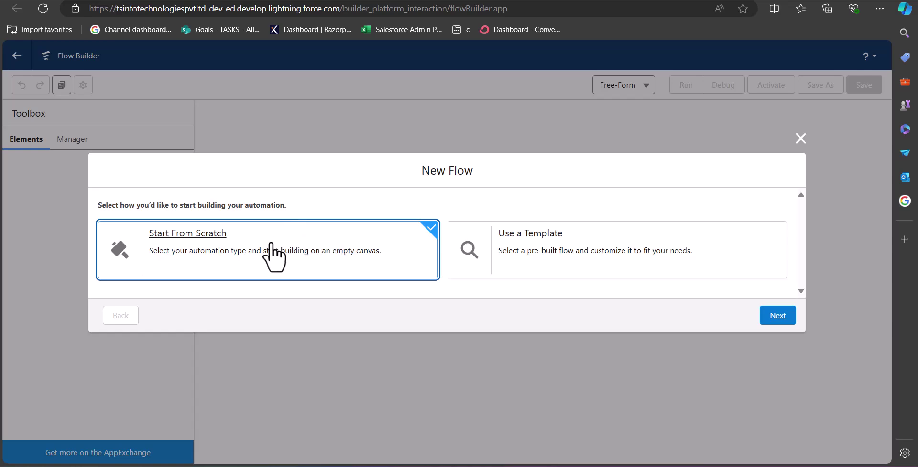
pyautogui.click(766, 325)
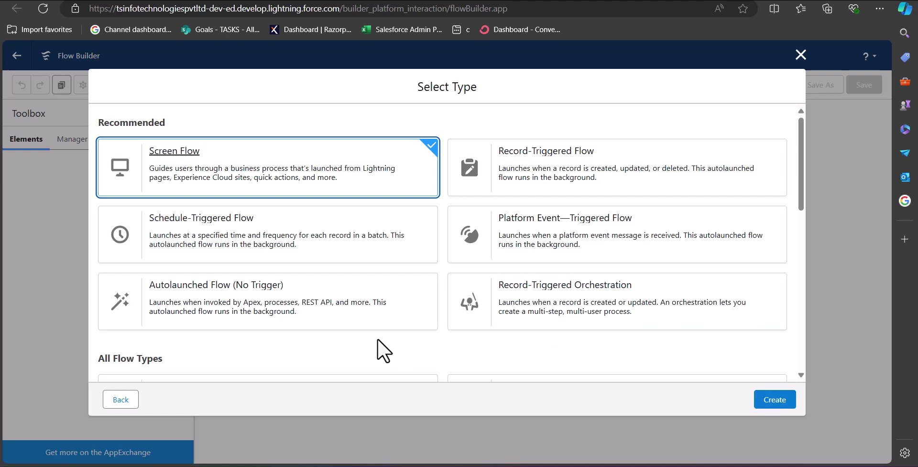
pyautogui.click(499, 190)
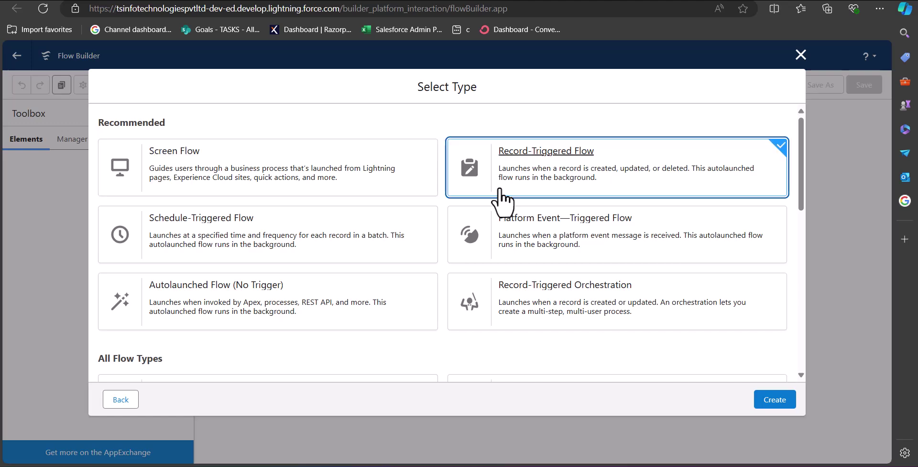
pyautogui.click(771, 401)
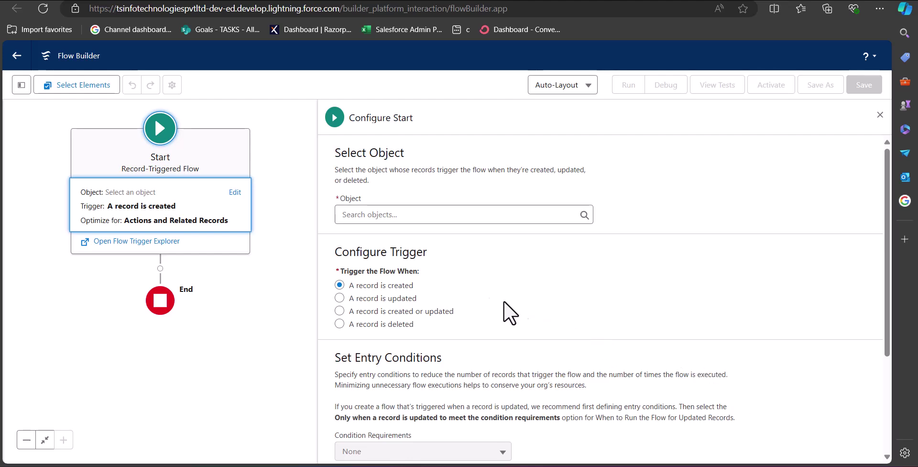
# Set Opportunity as the object whose records trigger the flow.
pyautogui.click(446, 217)
pyautogui.write('oopo')
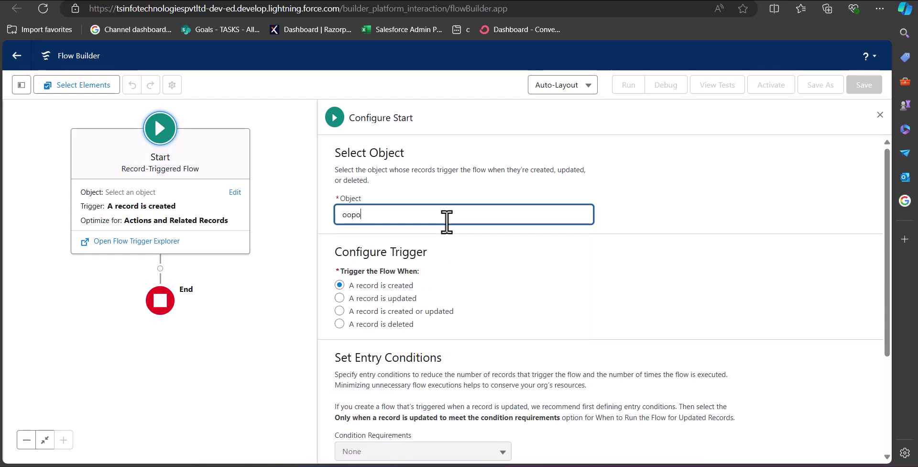
pyautogui.press('BackSpace')
pyautogui.press('BackSpace')
pyautogui.press('BackSpace')
pyautogui.press('BackSpace')
pyautogui.write('op')
pyautogui.click(341, 269)
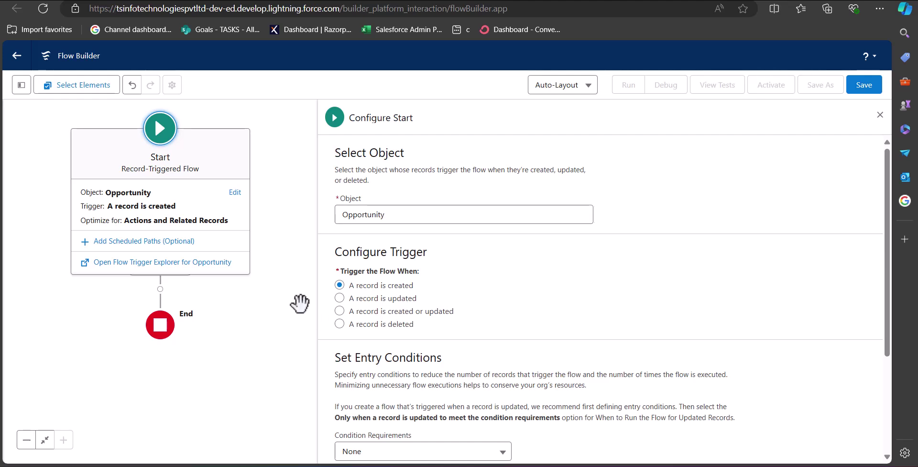
# Set the entry condition requirements to All Conditions Are Met (AND).
pyautogui.scroll(-3, 430, 267)
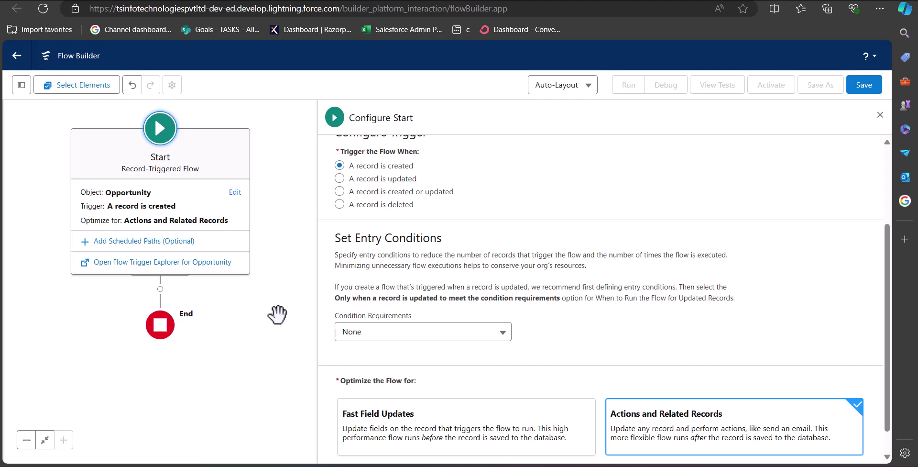
pyautogui.click(395, 330)
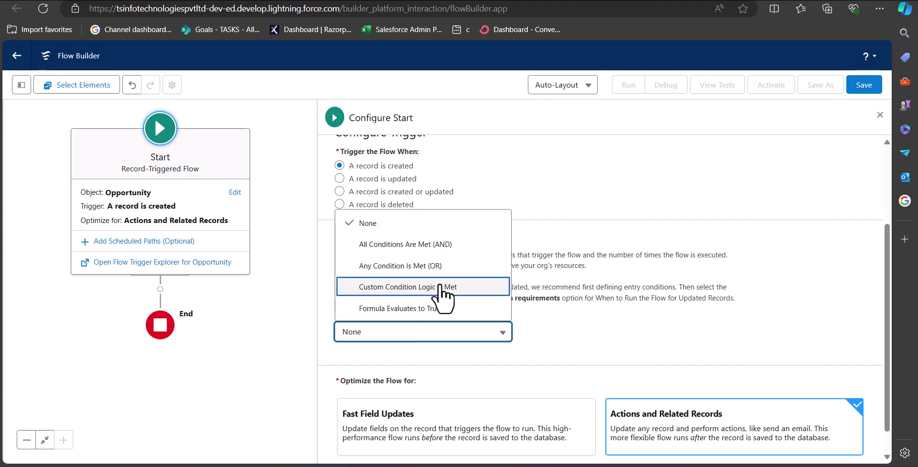
pyautogui.click(445, 244)
pyautogui.scroll(-2, 416, 339)
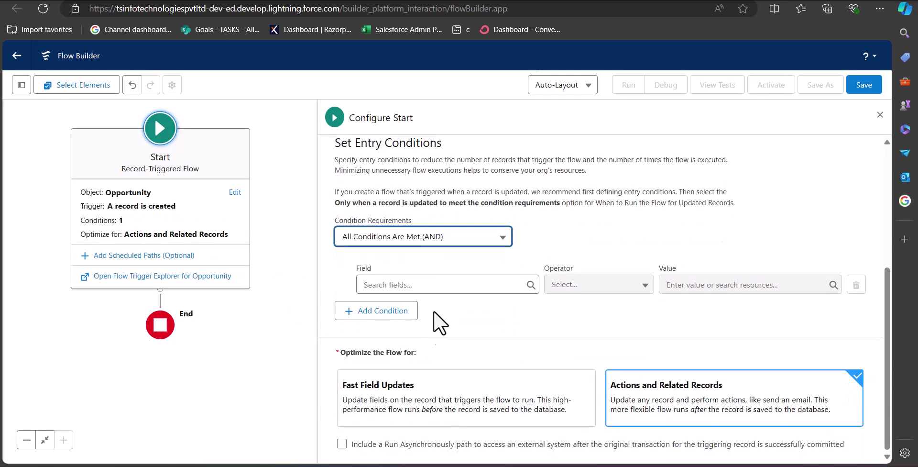
pyautogui.scroll(1, 430, 328)
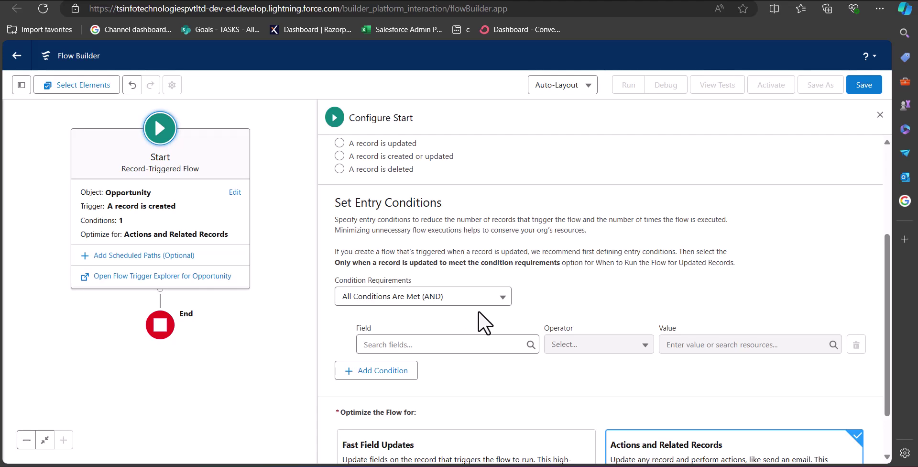
# Define the entry condition LeadSource Equals Web and close the start configuration.
pyautogui.click(445, 341)
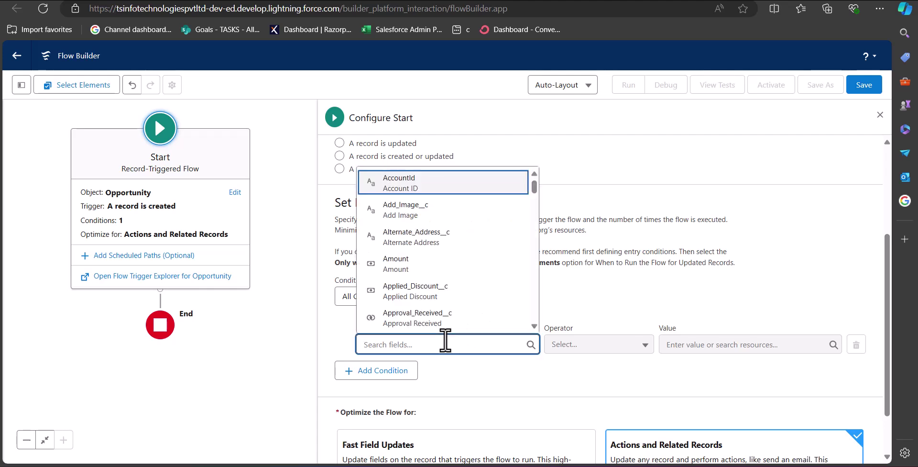
pyautogui.write('lead')
pyautogui.click(444, 292)
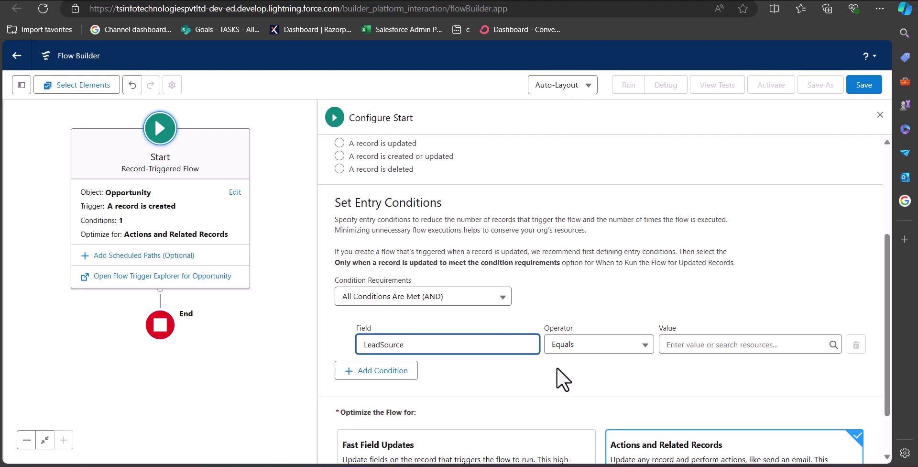
pyautogui.click(687, 343)
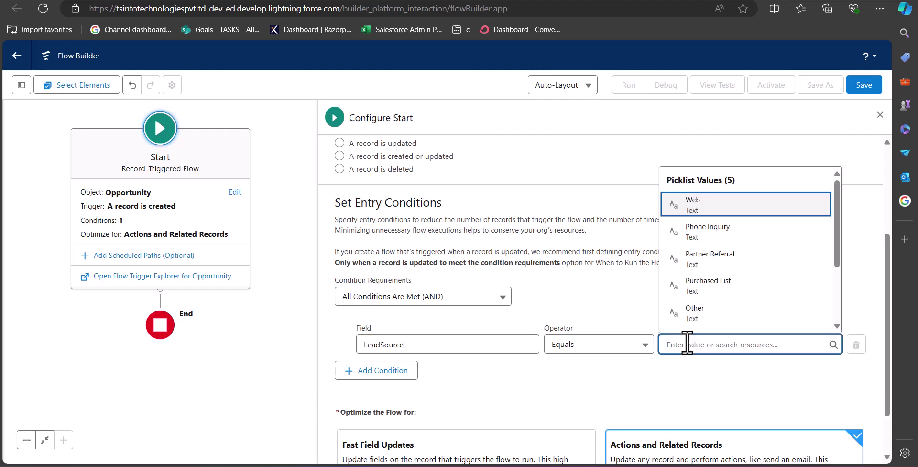
pyautogui.click(705, 205)
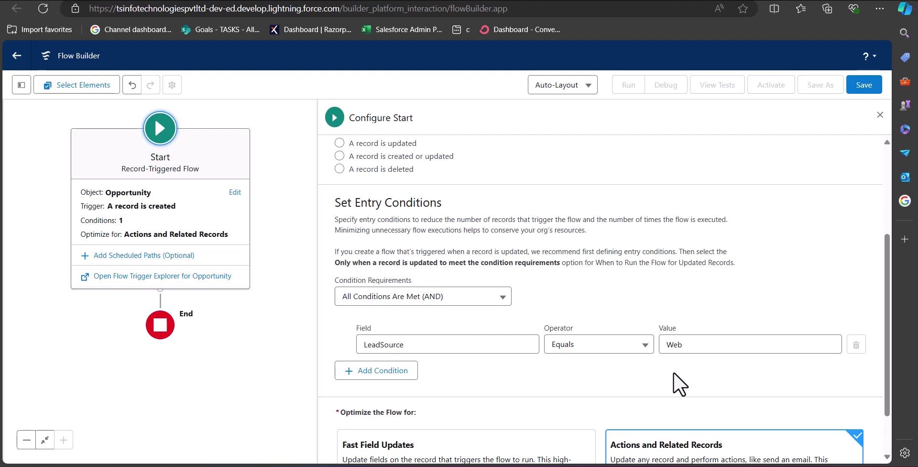
pyautogui.scroll(-1, 339, 359)
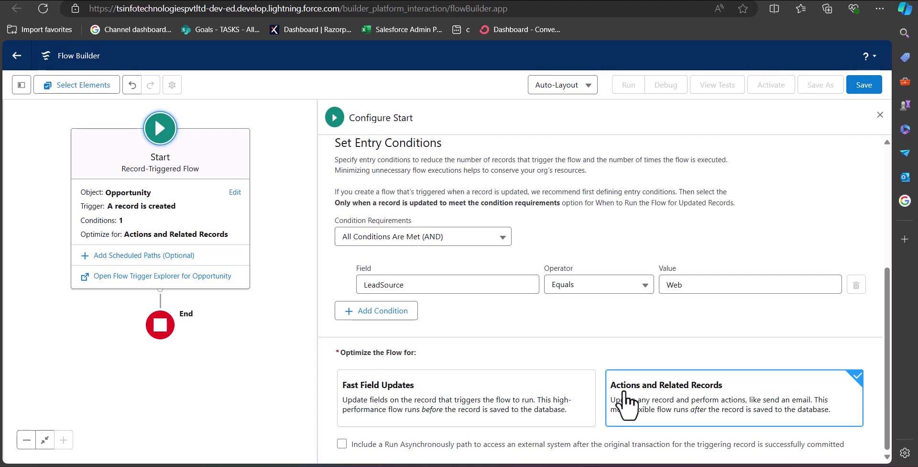
pyautogui.press('Escape')
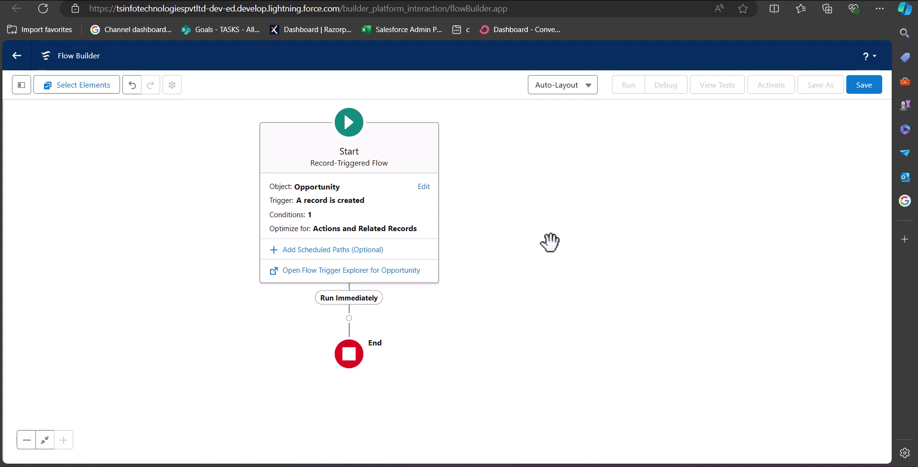
pyautogui.click(548, 240)
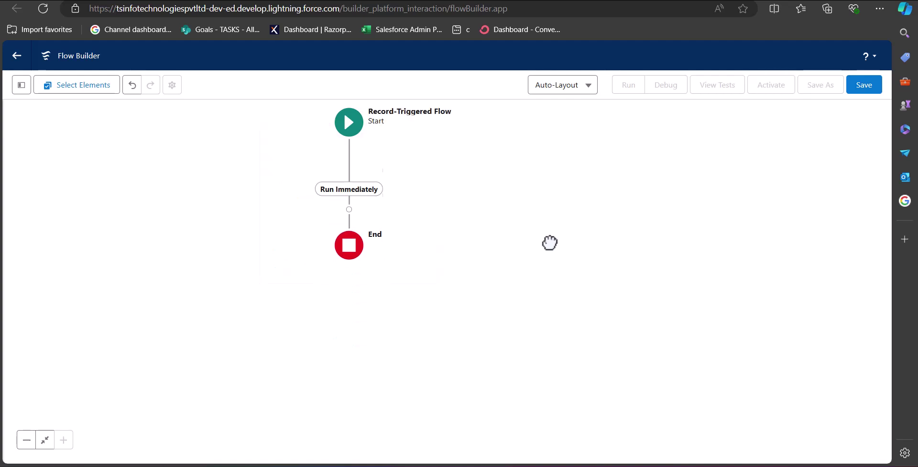
pyautogui.moveTo(502, 225); pyautogui.dragTo(545, 284)
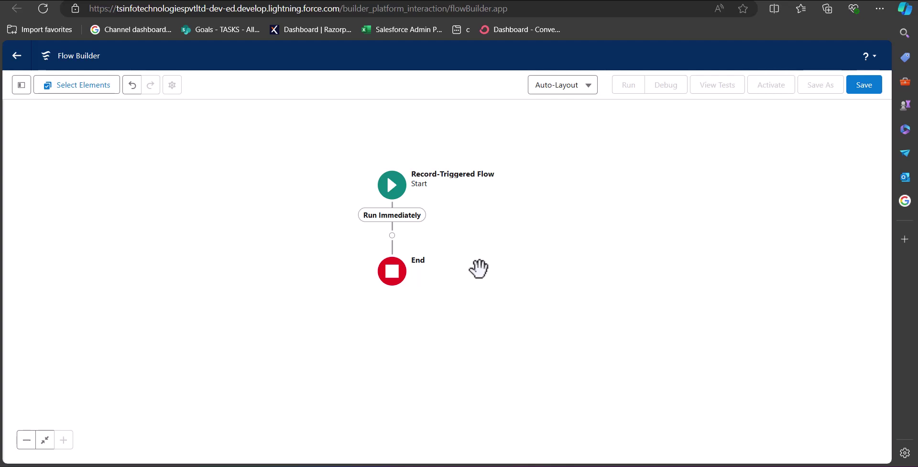
# Start a new Variable resource in the flow and give it the API name datetime.
pyautogui.click(21, 90)
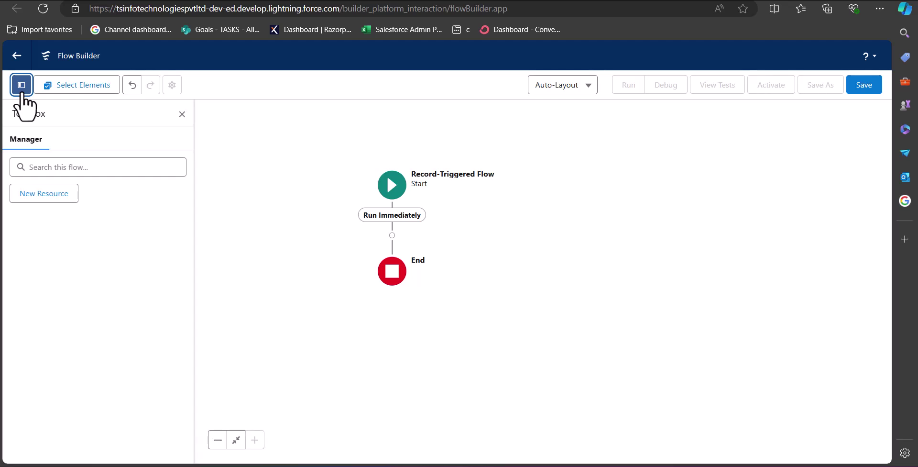
pyautogui.click(36, 198)
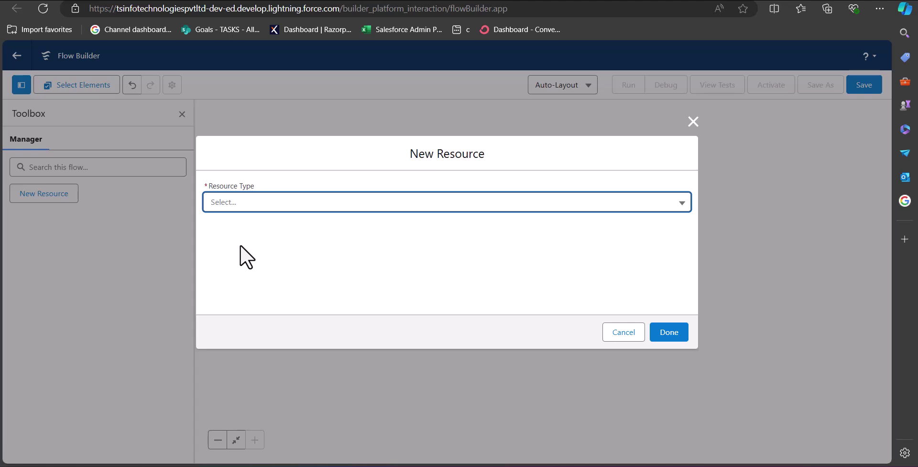
pyautogui.click(311, 203)
pyautogui.click(305, 238)
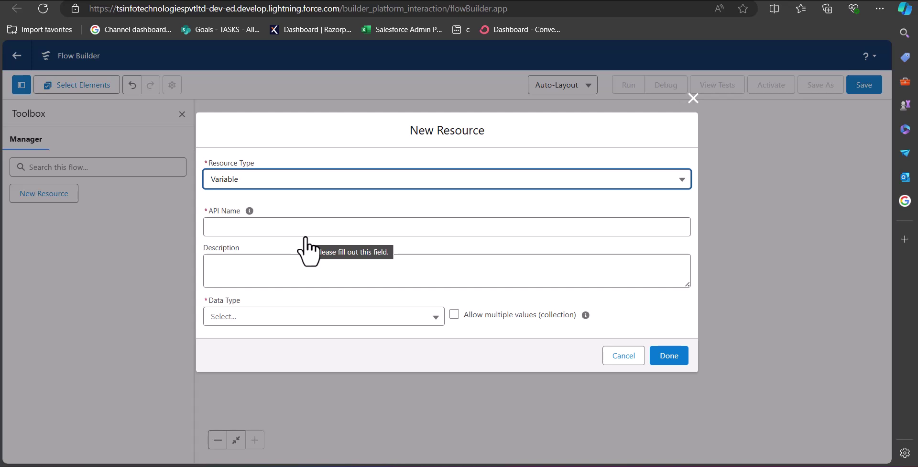
pyautogui.click(302, 230)
pyautogui.write('datetime')
# Set the datetime variable's data type to Date/Time, choose a default value from the available resources, and save the resource.
pyautogui.click(293, 316)
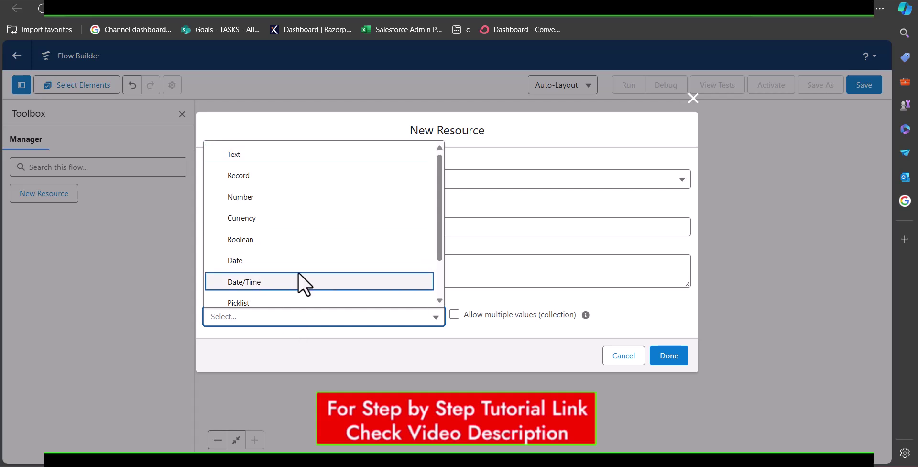
pyautogui.click(299, 282)
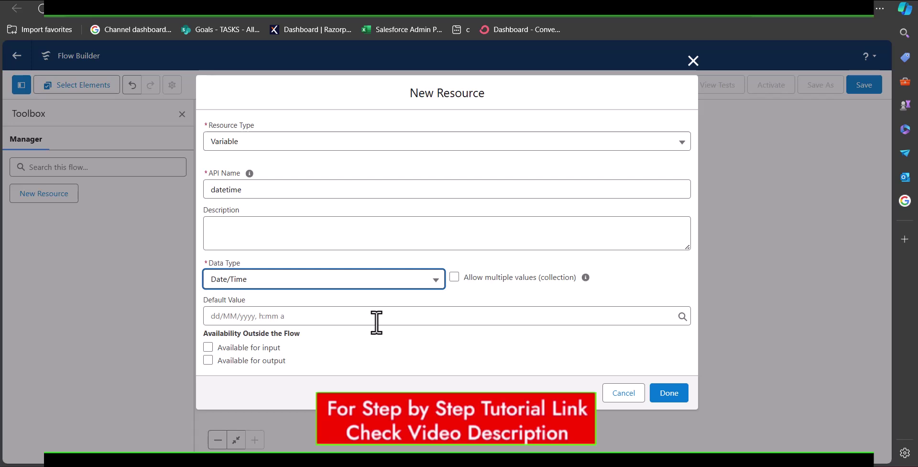
pyautogui.click(334, 301)
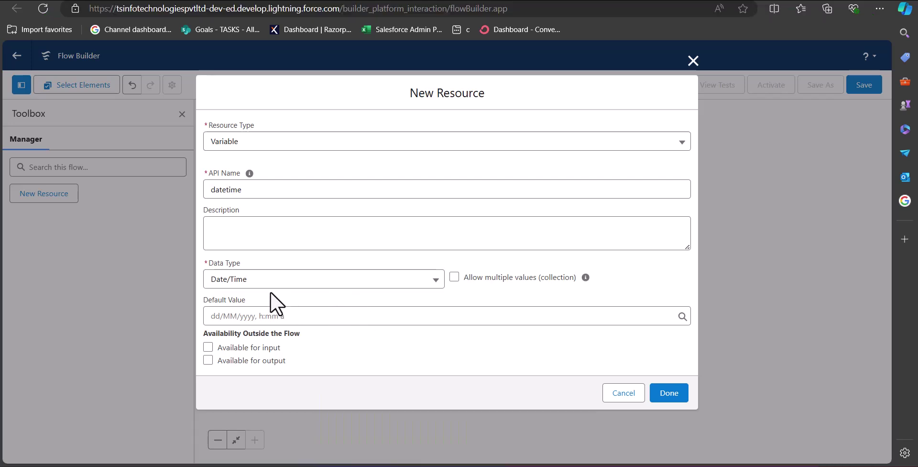
pyautogui.click(674, 317)
pyautogui.click(370, 352)
pyautogui.click(669, 394)
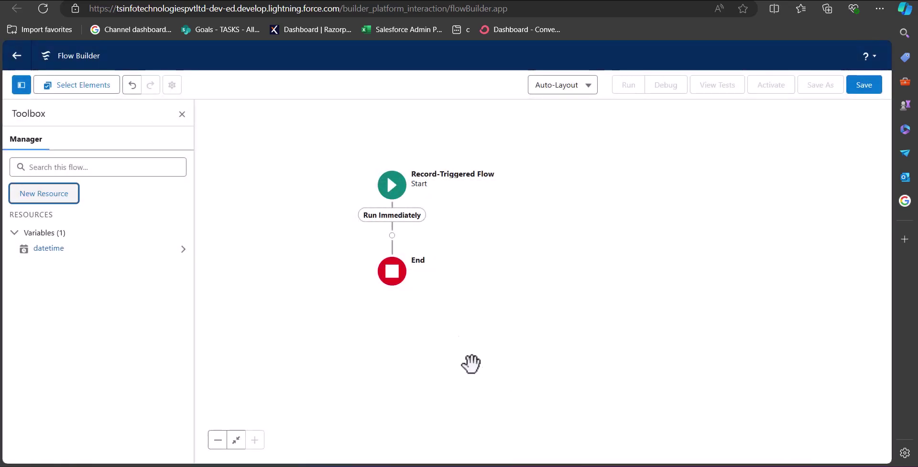
# Add an Action element to the Run Immediately path between Start and End.
pyautogui.moveTo(533, 277); pyautogui.dragTo(625, 280)
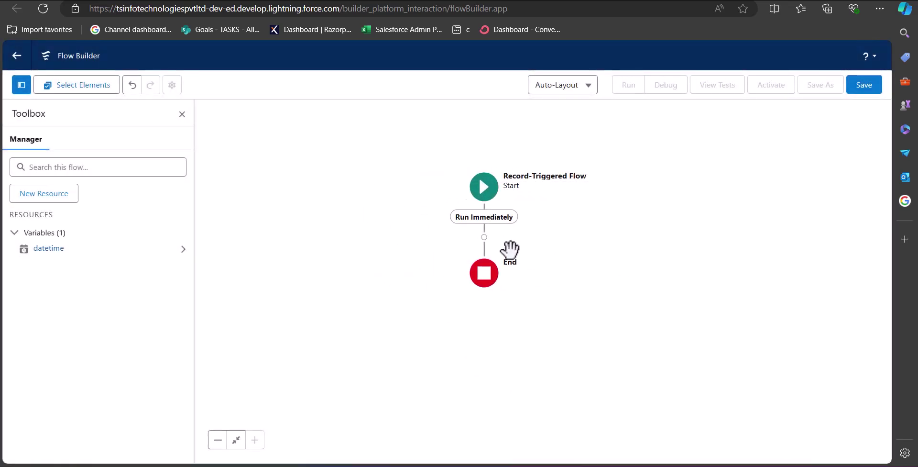
pyautogui.click(484, 237)
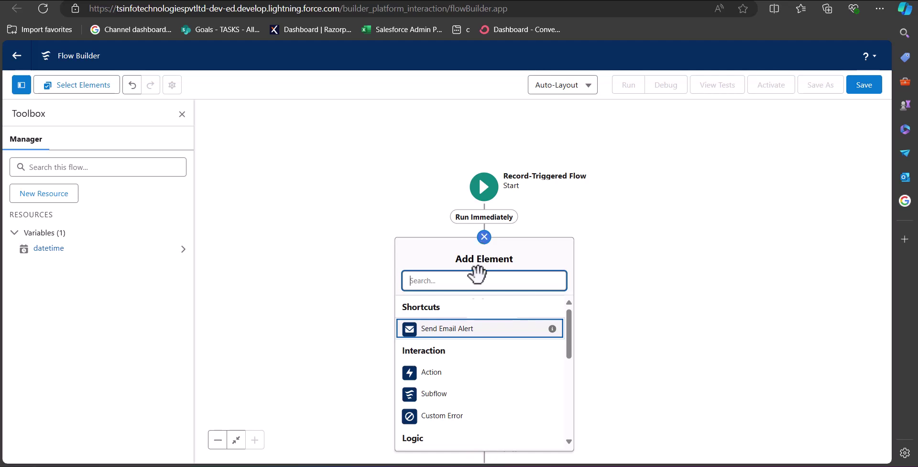
pyautogui.click(468, 382)
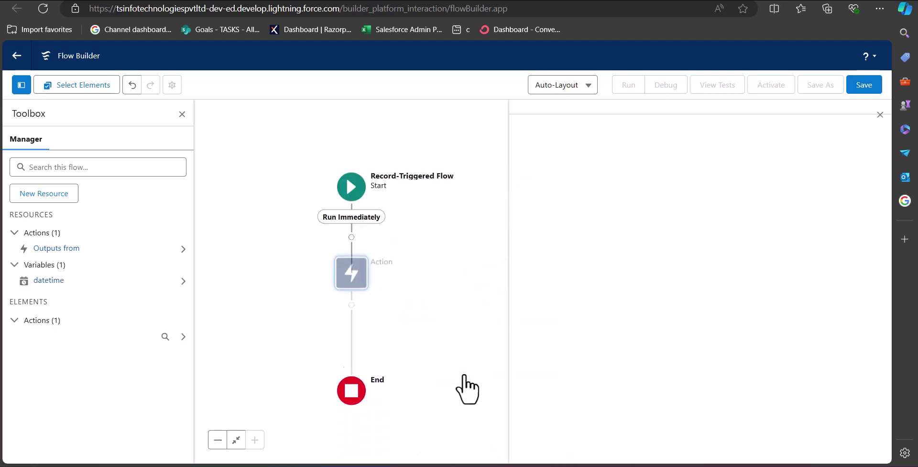
pyautogui.moveTo(459, 241); pyautogui.dragTo(539, 258)
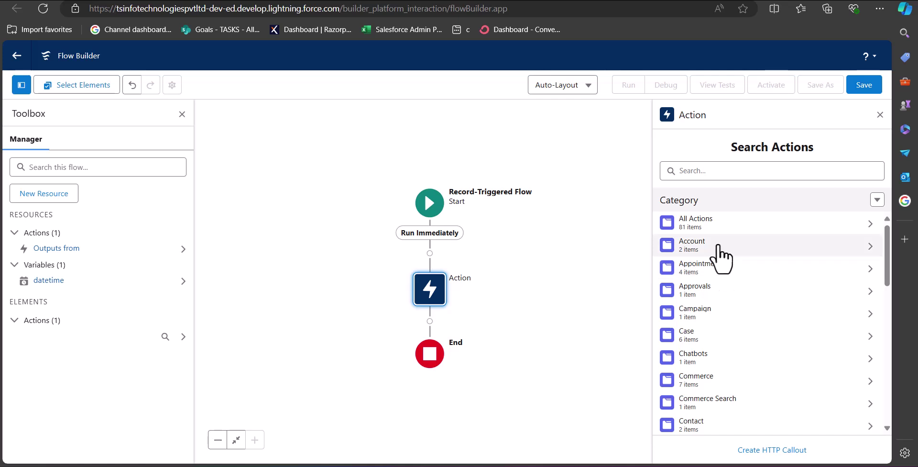
# Choose the New Event quick action from the Event category for the new Action element.
pyautogui.scroll(-4, 721, 256)
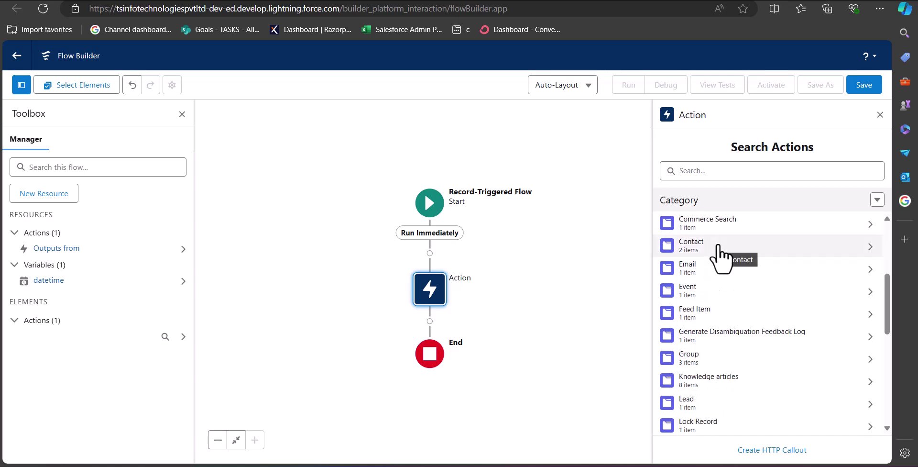
pyautogui.scroll(-1, 721, 257)
pyautogui.click(700, 231)
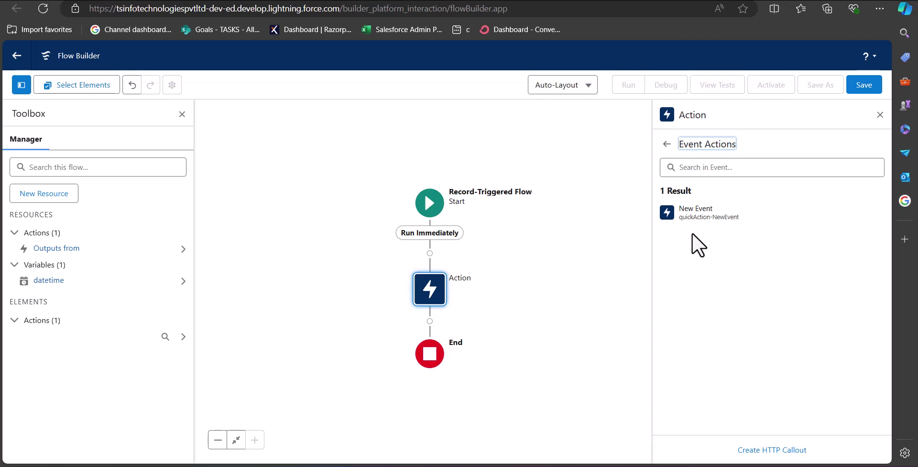
pyautogui.click(690, 225)
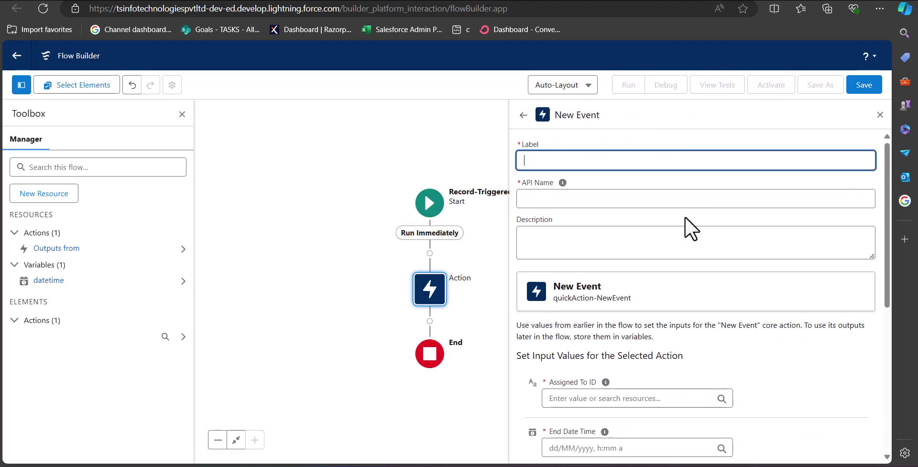
pyautogui.moveTo(404, 213); pyautogui.dragTo(322, 205)
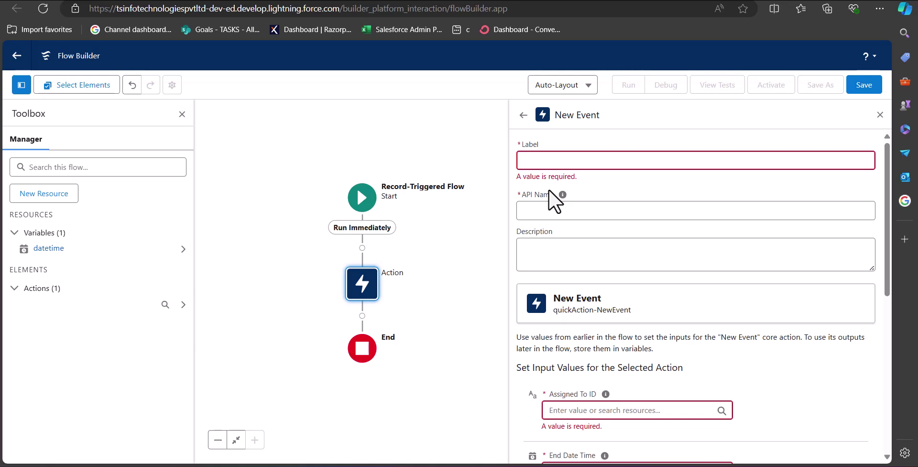
# Label the action Event for opportunity and let its API name fill in as Event_for_opportunity.
pyautogui.click(553, 162)
pyautogui.write('Event')
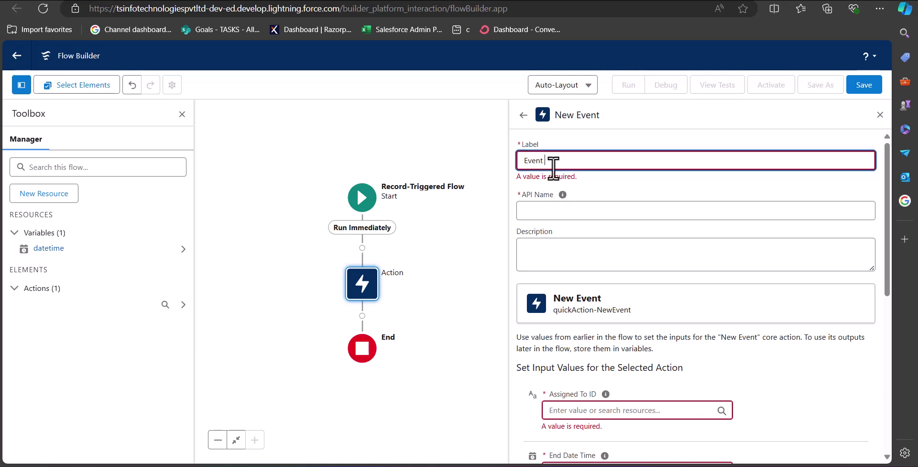
pyautogui.write(' for opportunity')
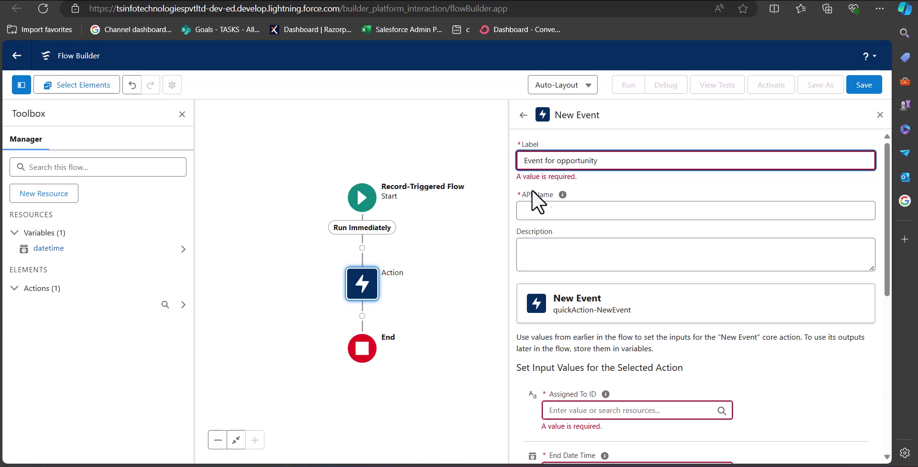
pyautogui.click(578, 211)
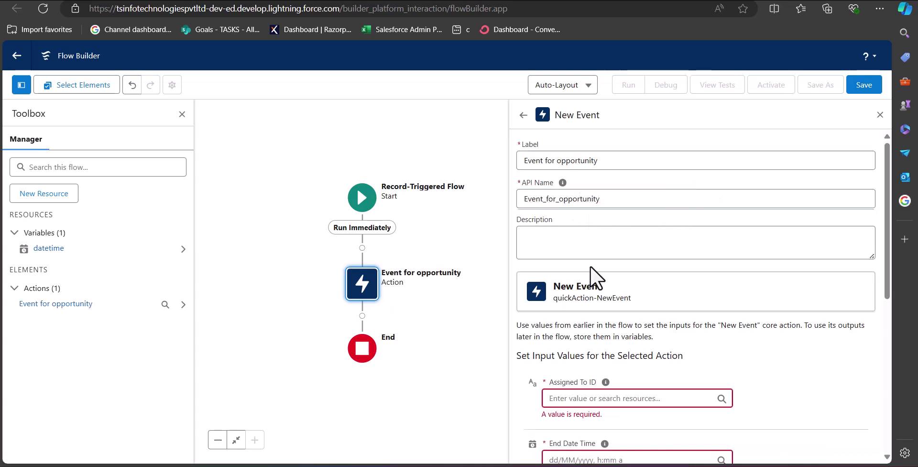
# Set the action's Assigned To ID to the Owner ID of the Triggering Opportunity's Account ID.
pyautogui.scroll(-4, 611, 308)
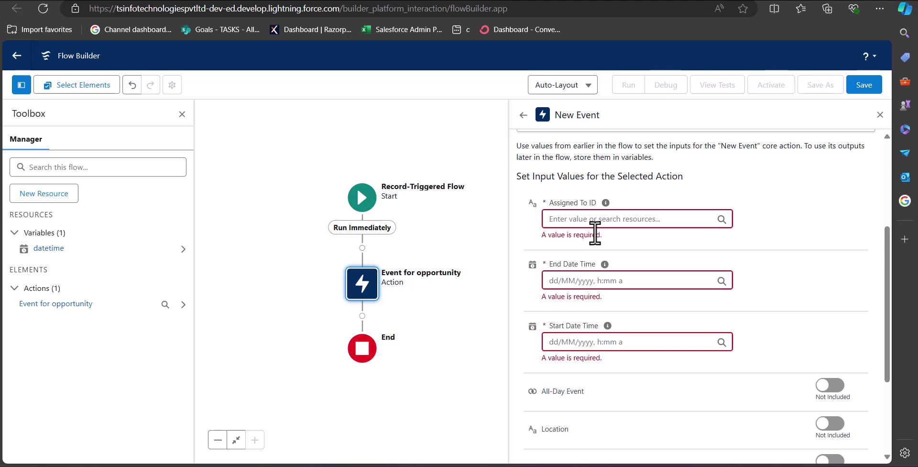
pyautogui.click(593, 213)
pyautogui.write('tri')
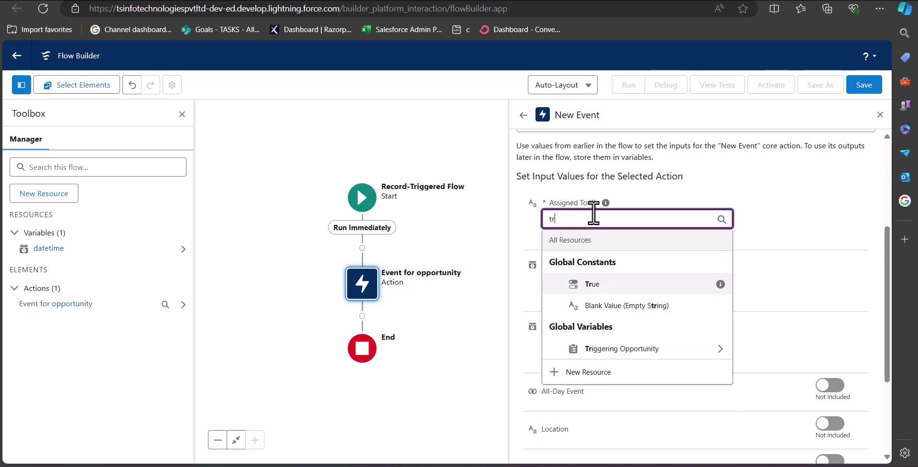
pyautogui.click(617, 328)
pyautogui.click(617, 284)
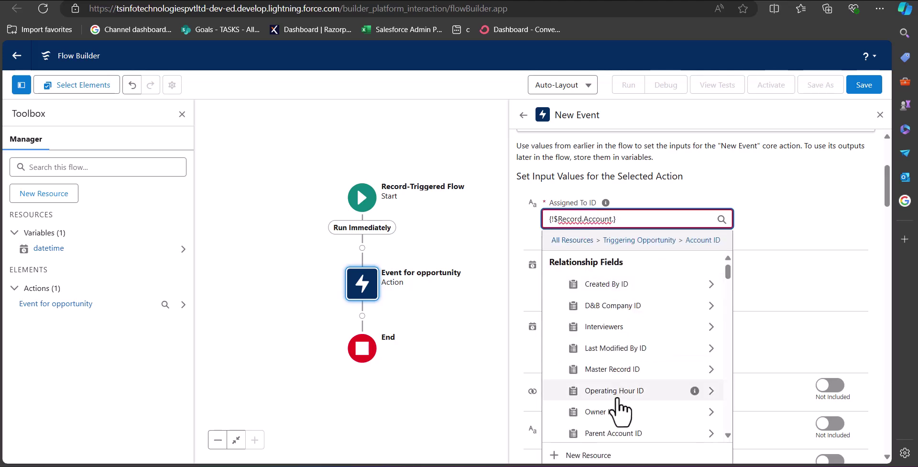
pyautogui.scroll(-4, 639, 395)
pyautogui.scroll(-4, 629, 375)
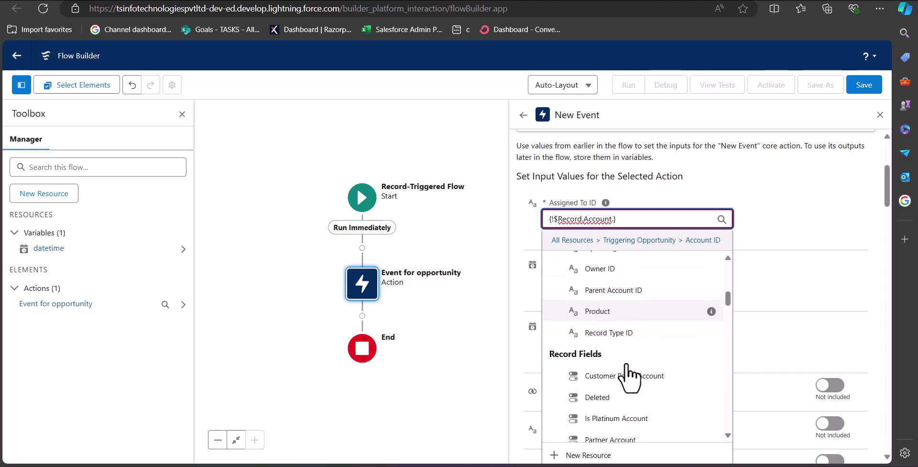
pyautogui.scroll(2, 626, 346)
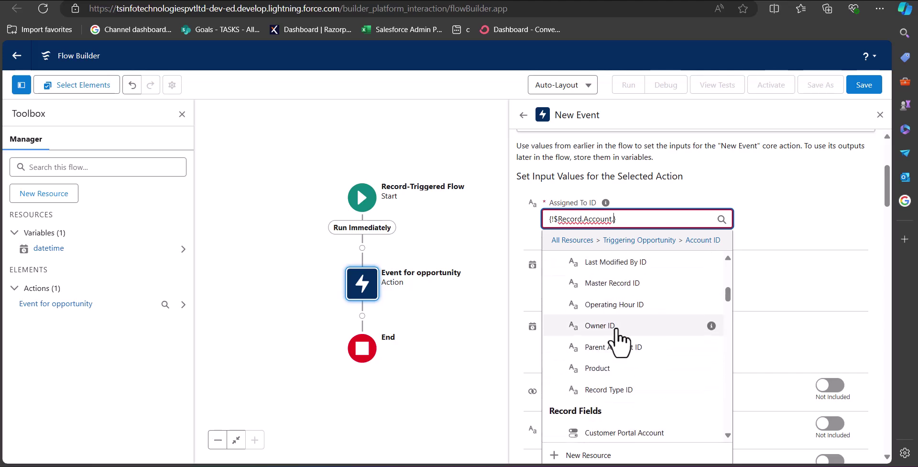
pyautogui.click(615, 323)
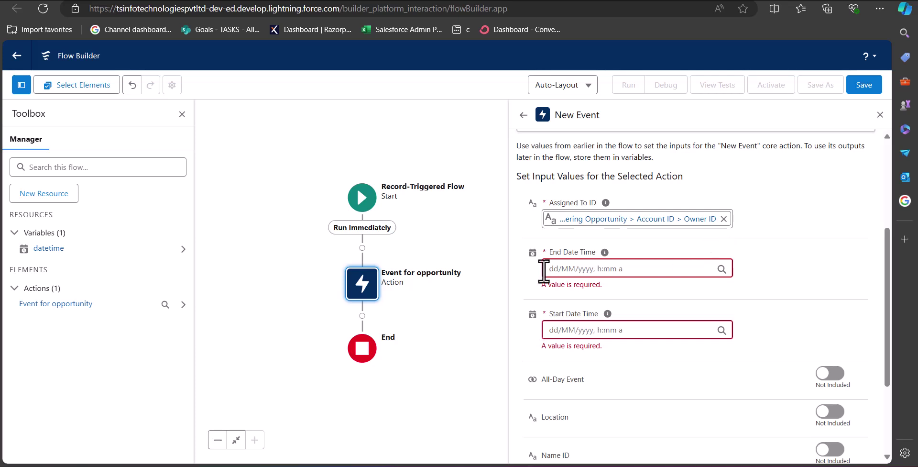
# Set both the End Date Time and the Start Date Time of the event action to the datetime variable.
pyautogui.scroll(3, 617, 278)
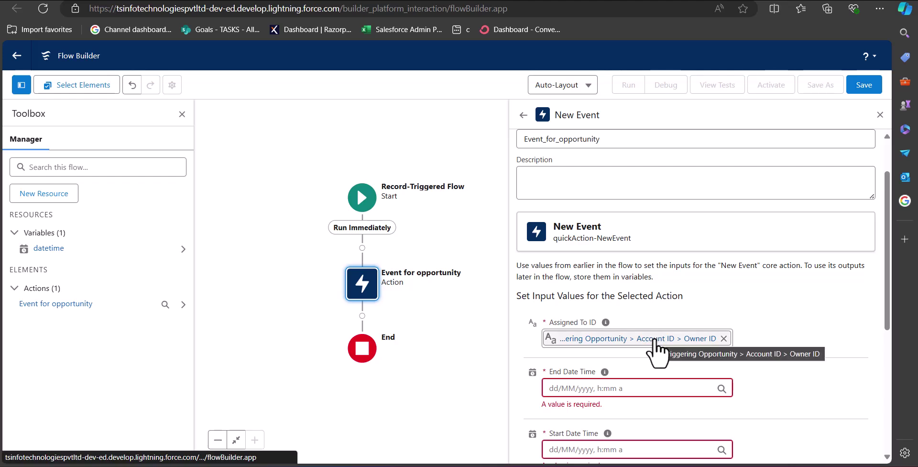
pyautogui.scroll(-2, 587, 301)
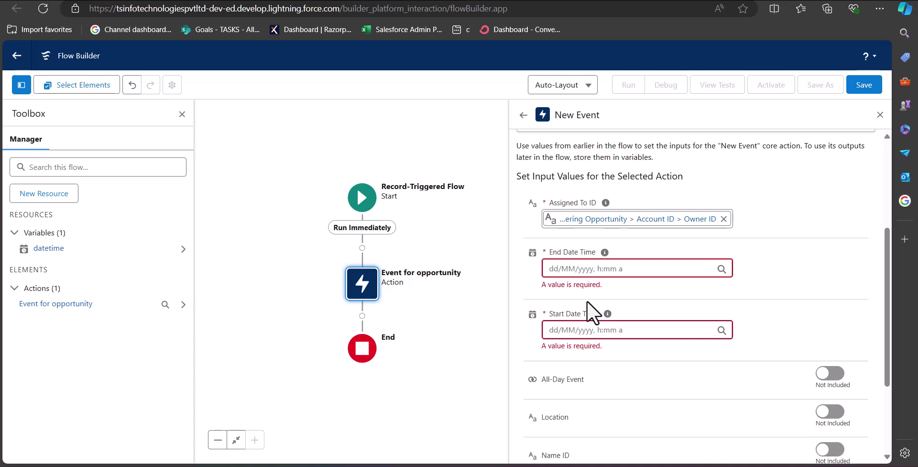
pyautogui.click(579, 268)
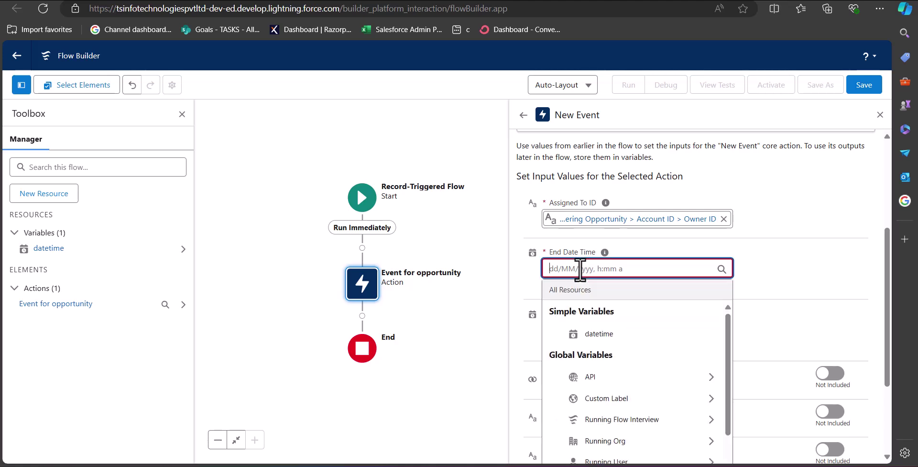
pyautogui.click(606, 334)
pyautogui.click(588, 317)
pyautogui.click(613, 283)
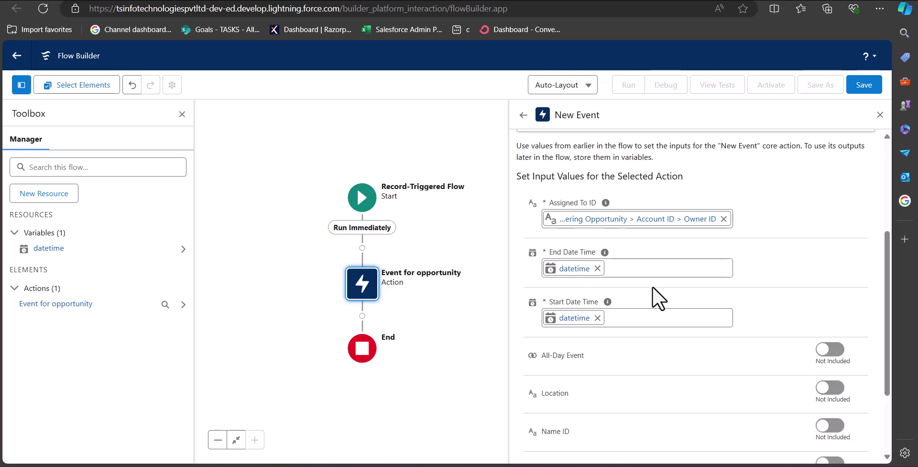
# Include the Related Record ID input and set it to Triggering Opportunity > Account ID.
pyautogui.scroll(1, 665, 297)
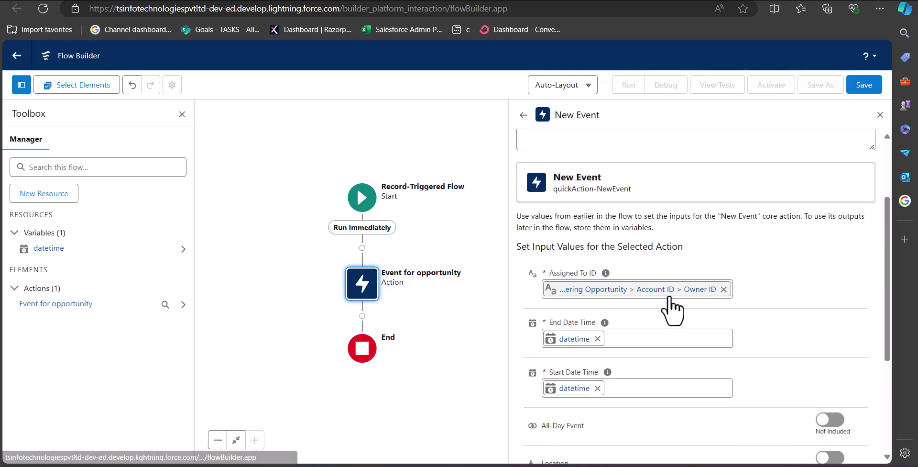
pyautogui.scroll(-2, 689, 316)
pyautogui.scroll(-1, 689, 317)
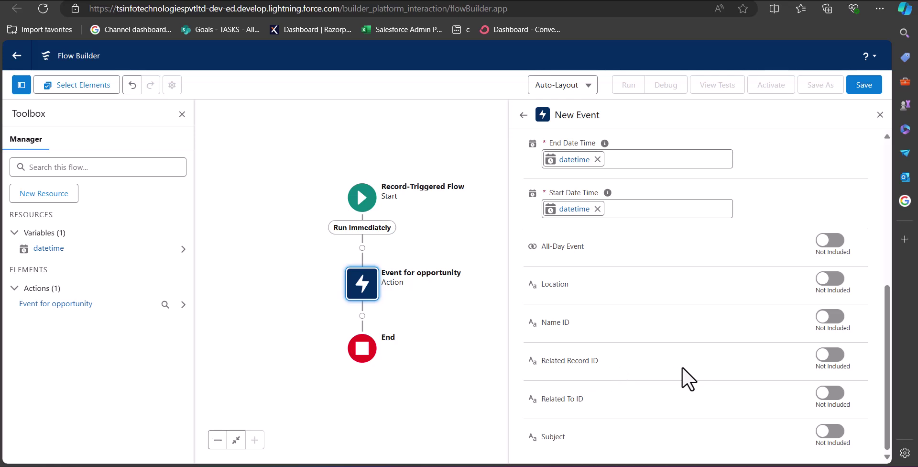
pyautogui.click(831, 355)
pyautogui.click(607, 374)
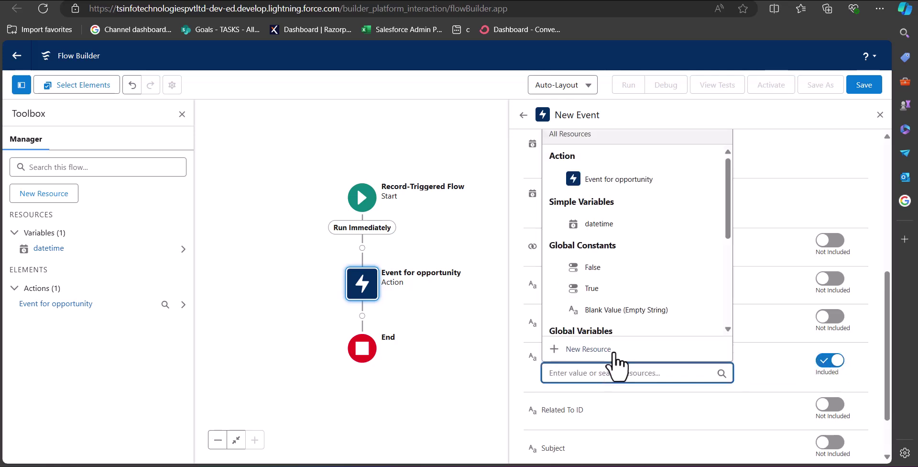
pyautogui.write('tr')
pyautogui.click(657, 322)
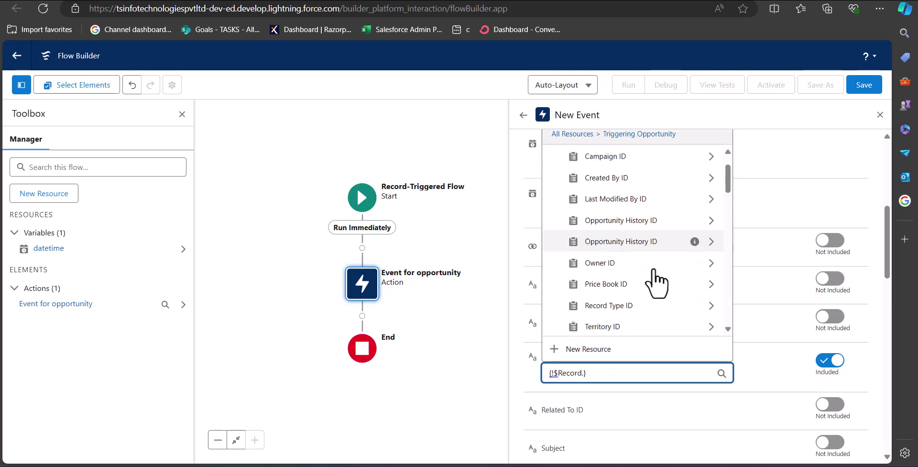
pyautogui.scroll(-2, 655, 288)
pyautogui.click(636, 271)
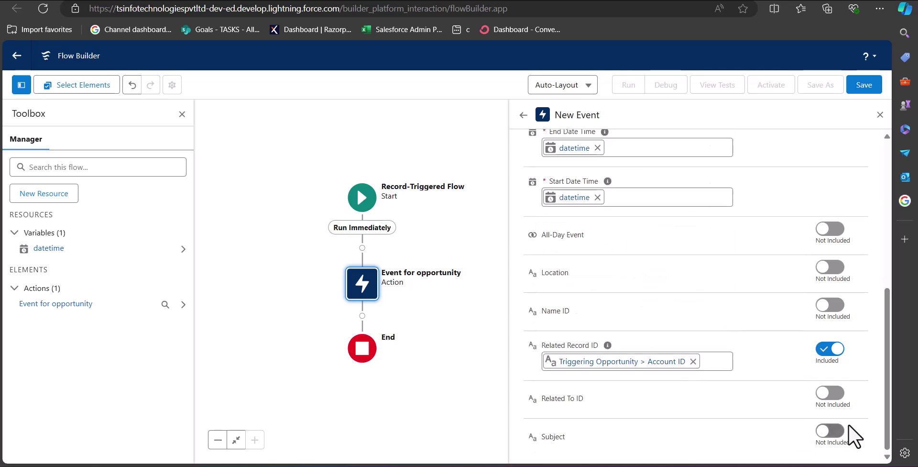
# Include the Subject input with the text "Follow up event for the opportunity" and close the action's configuration.
pyautogui.click(830, 436)
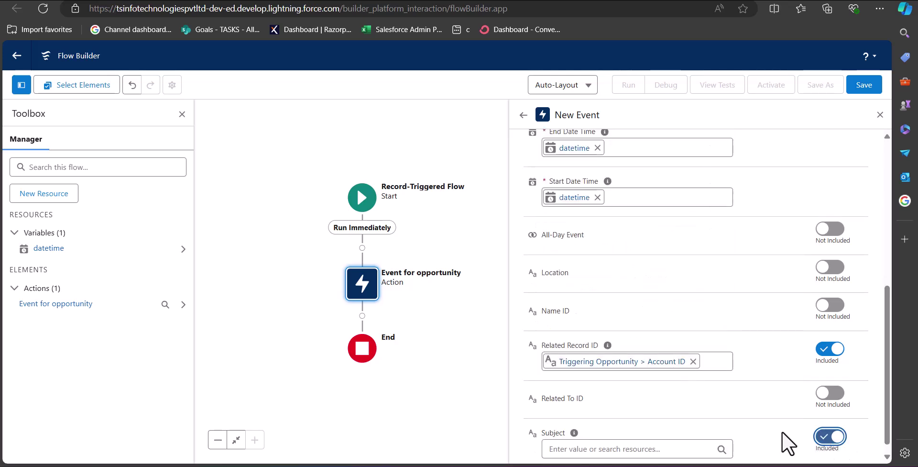
pyautogui.click(639, 437)
pyautogui.write('Folloe')
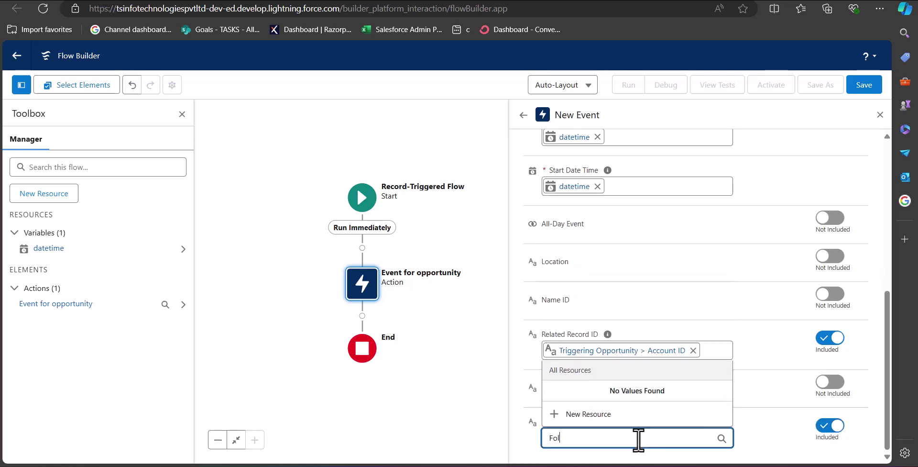
pyautogui.press('BackSpace')
pyautogui.press('BackSpace')
pyautogui.write('ow up event for the opportunity')
pyautogui.click(498, 373)
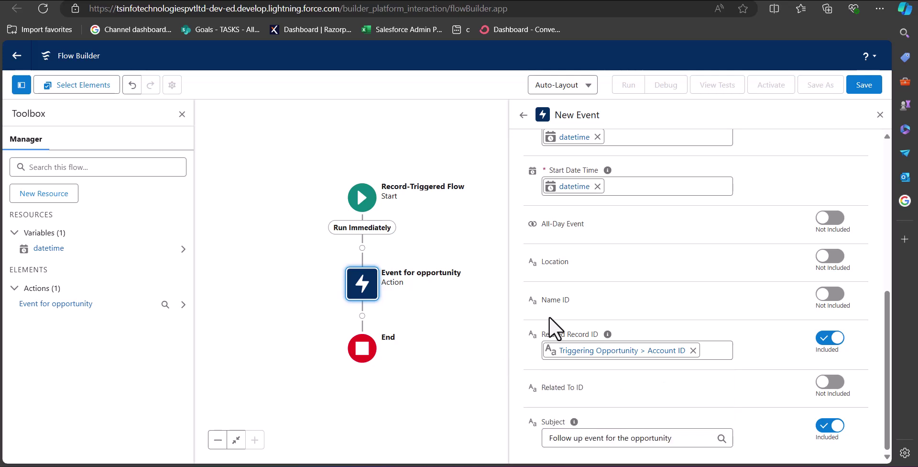
pyautogui.click(879, 116)
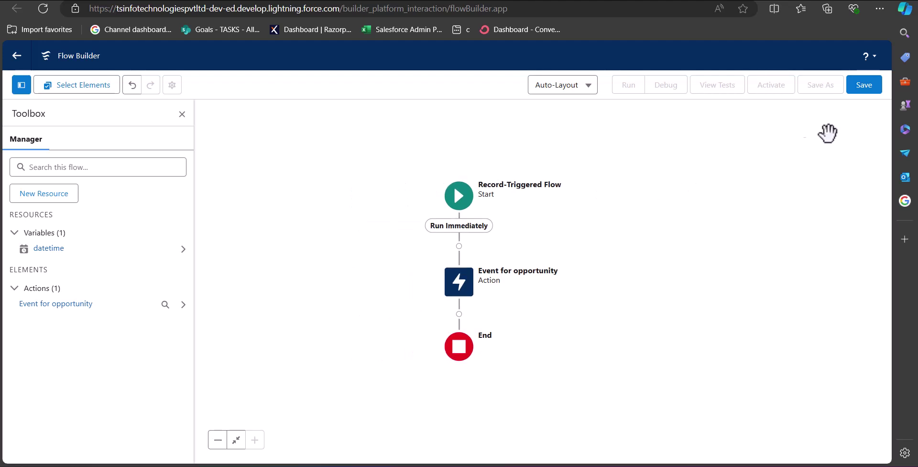
# Save the flow with the label Opportunity event flow and API name Opportunity_event_flow, and activate it.
pyautogui.click(868, 96)
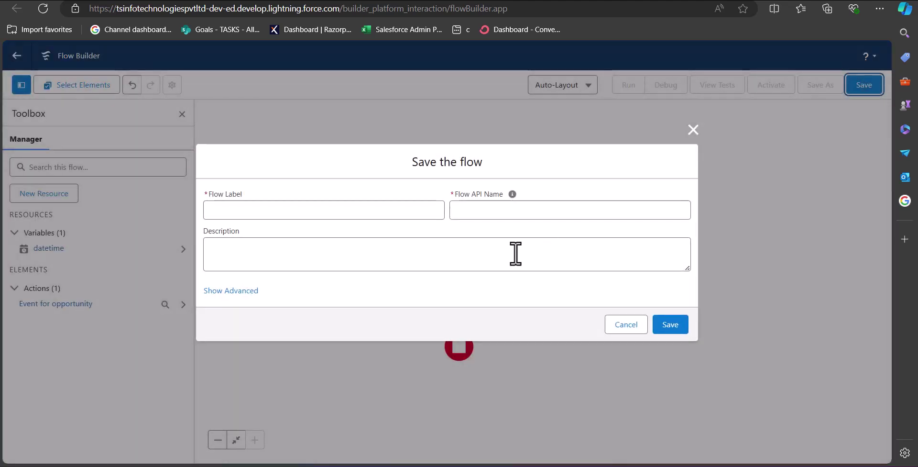
pyautogui.click(377, 210)
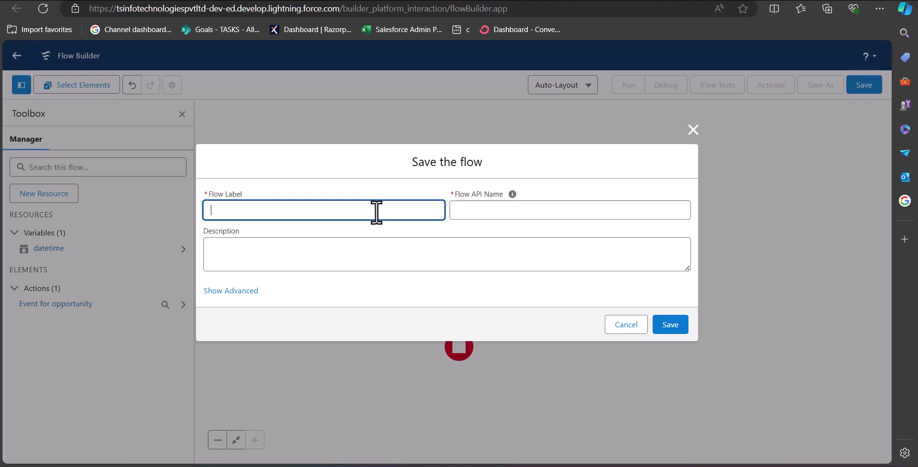
pyautogui.write('Opportunity event flow')
pyautogui.press('Tab')
pyautogui.click(535, 235)
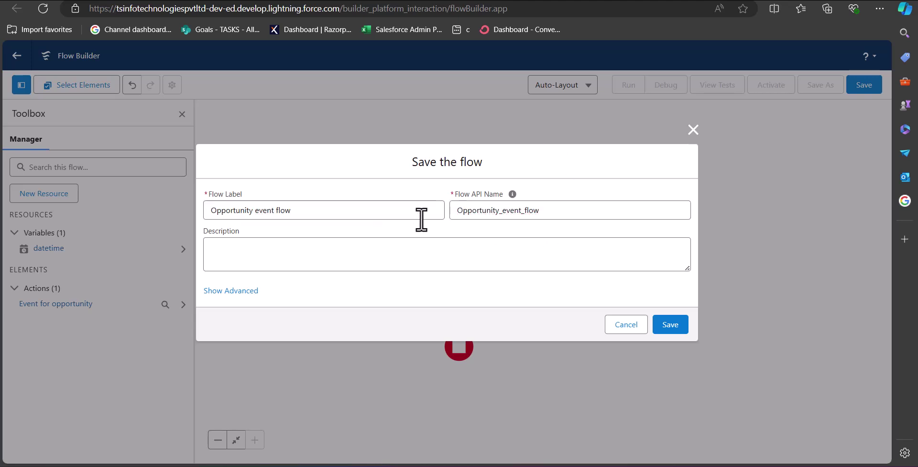
pyautogui.click(670, 325)
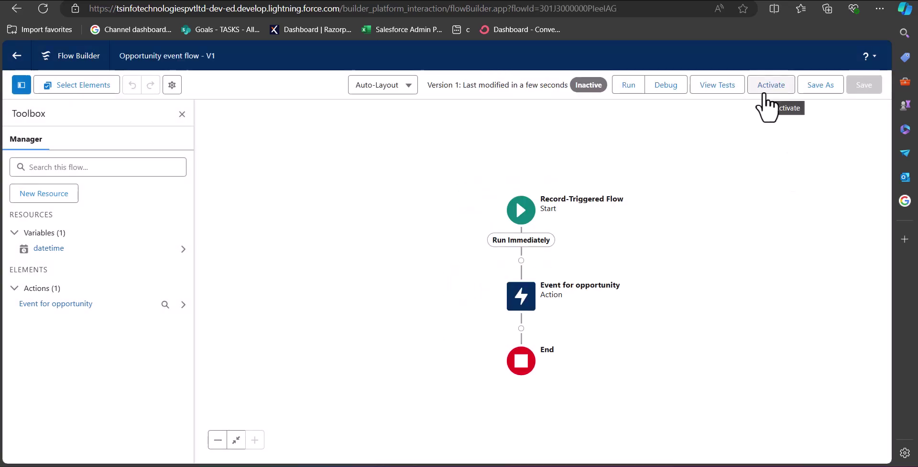
pyautogui.click(767, 86)
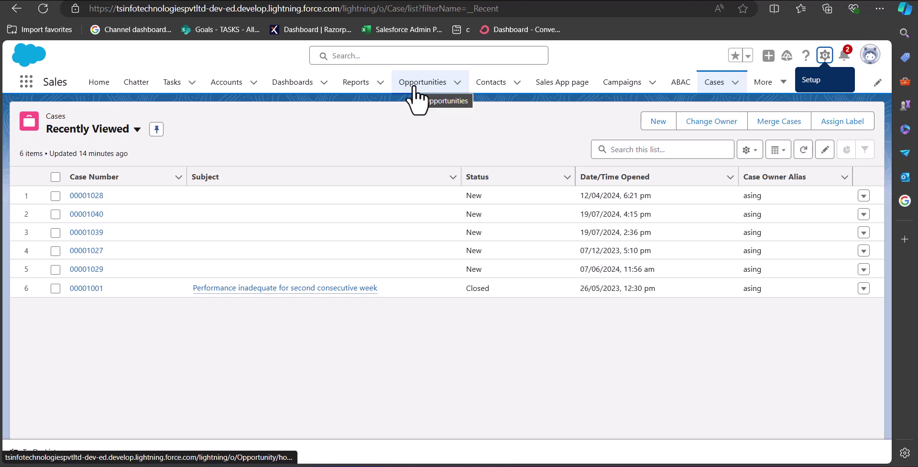
# Start a new business opportunity named Unibique housings with amount 50,000, type Existing Customer - Upgrade, stage Value Proposition and currency AUD.
pyautogui.click(414, 87)
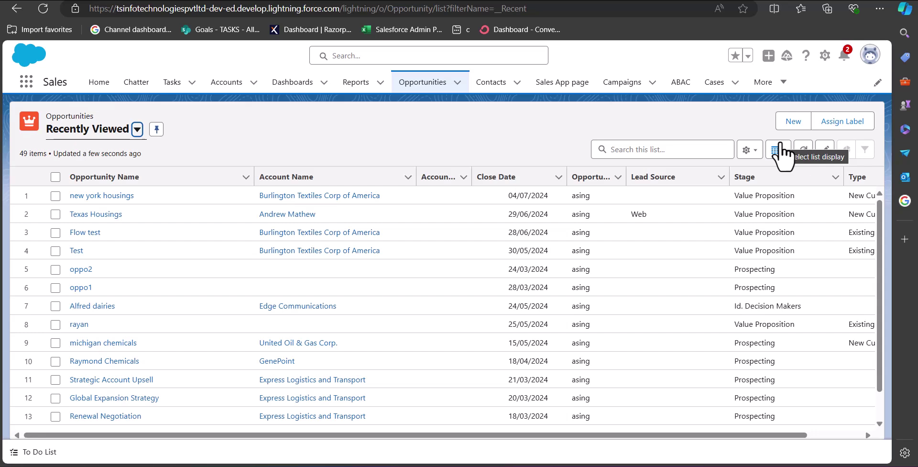
pyautogui.click(789, 122)
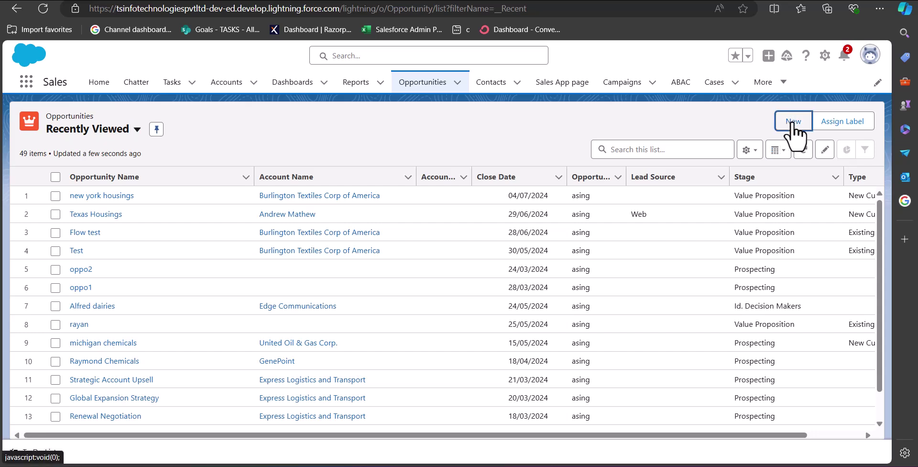
pyautogui.click(348, 262)
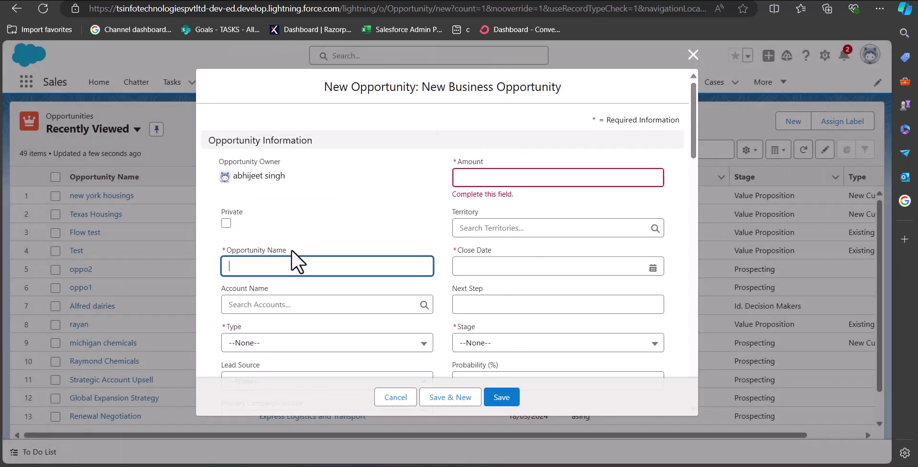
pyautogui.click(450, 175)
pyautogui.click(276, 265)
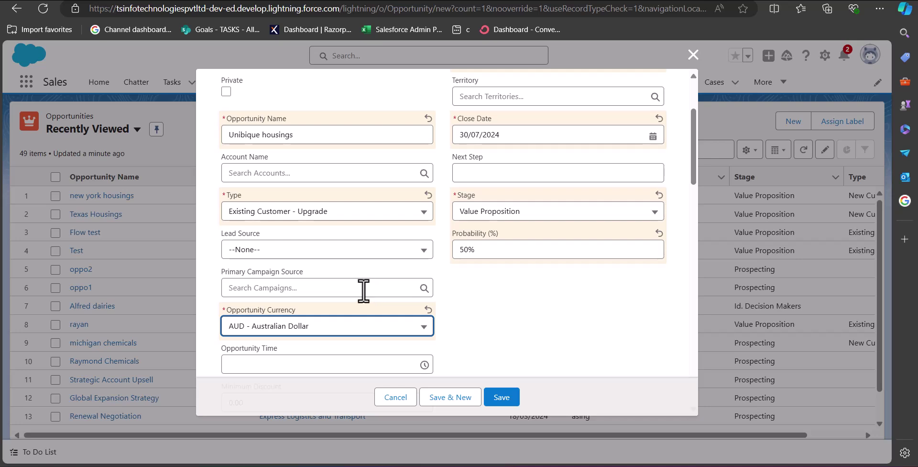
# Set the opportunity's Lead Source to Web and save the record.
pyautogui.click(340, 253)
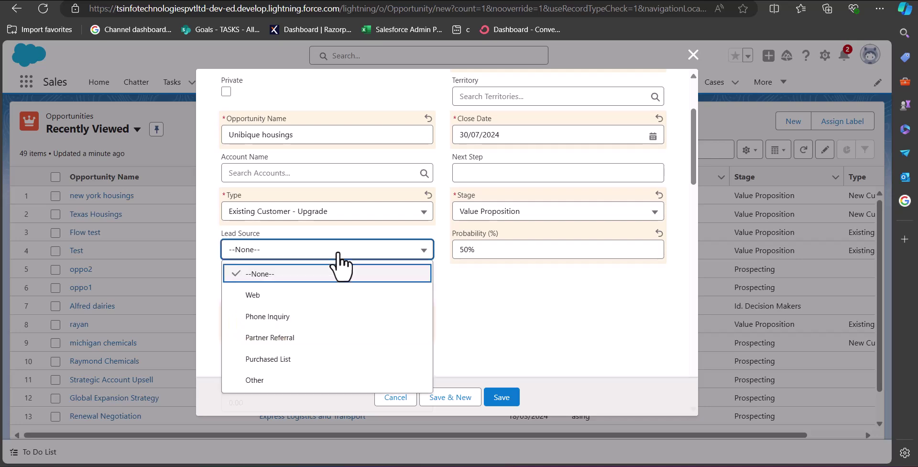
pyautogui.click(280, 296)
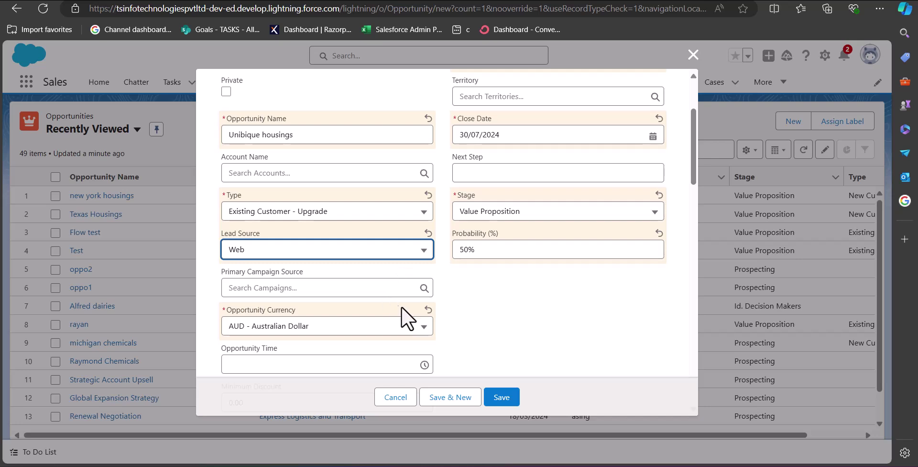
pyautogui.scroll(-3, 483, 308)
pyautogui.scroll(-5, 483, 308)
pyautogui.scroll(8, 483, 308)
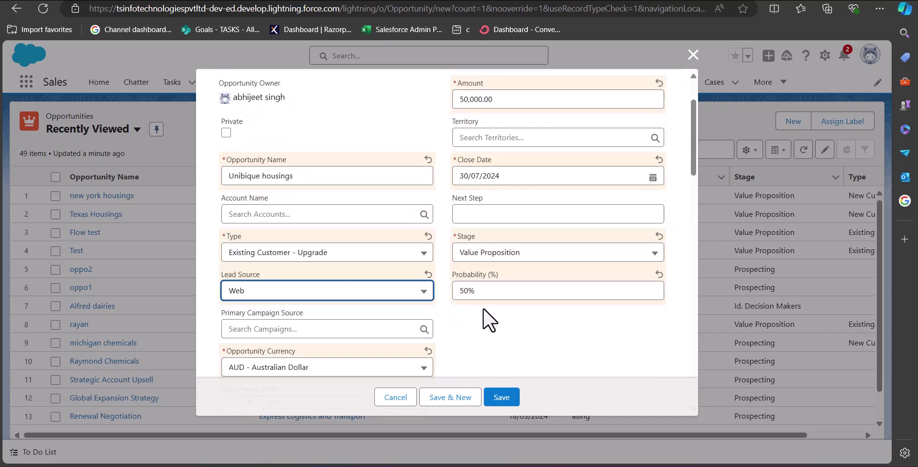
pyautogui.scroll(-2, 431, 318)
pyautogui.click(501, 397)
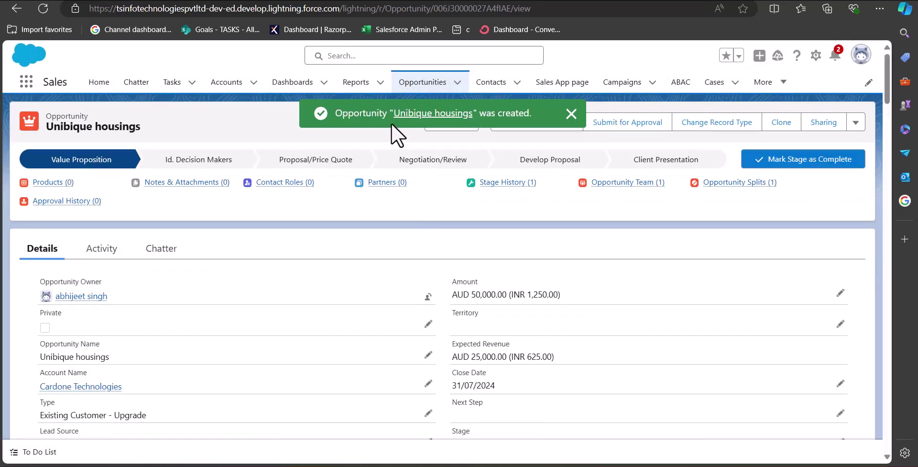
# Check the new opportunity's activity and open its related account, Cardone Technologies.
pyautogui.click(570, 114)
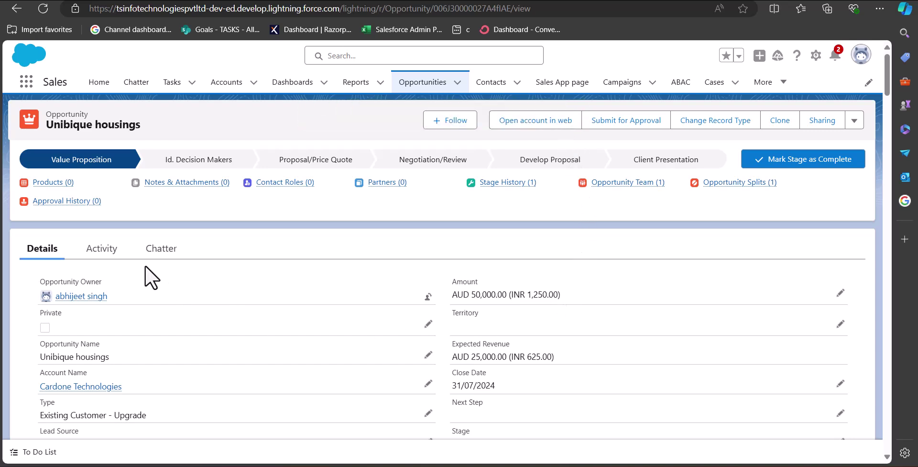
pyautogui.click(107, 251)
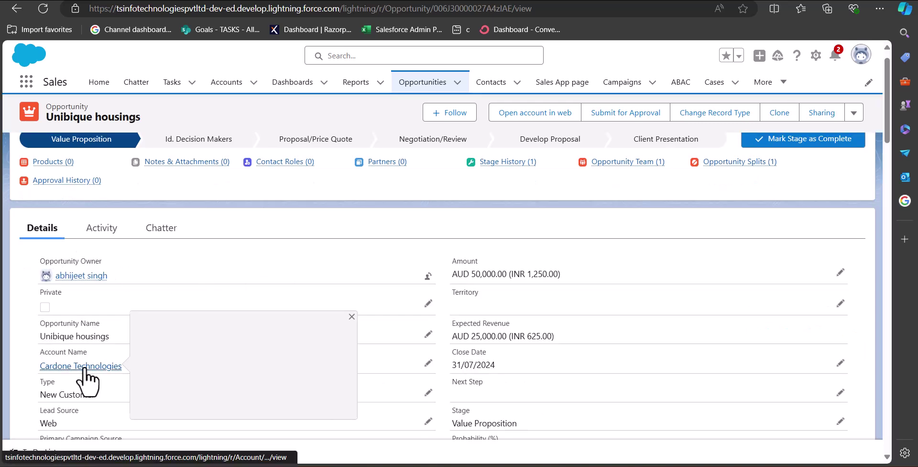
pyautogui.click(87, 367)
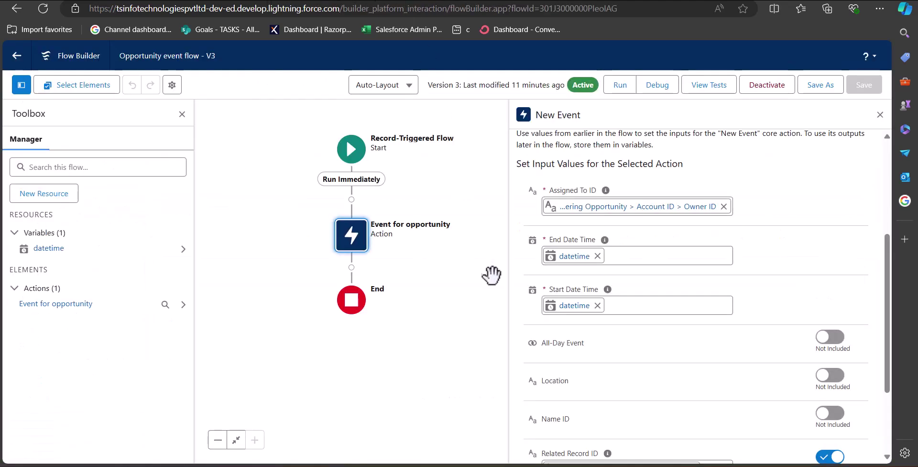
# Review the input values of the Event for opportunity action, down to its Subject text.
pyautogui.scroll(-3, 536, 299)
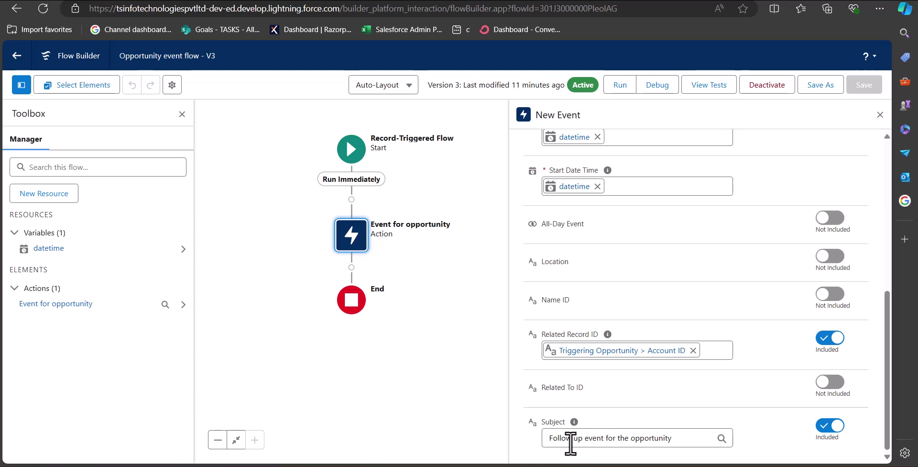
pyautogui.moveTo(544, 439); pyautogui.dragTo(670, 437)
pyautogui.click(453, 382)
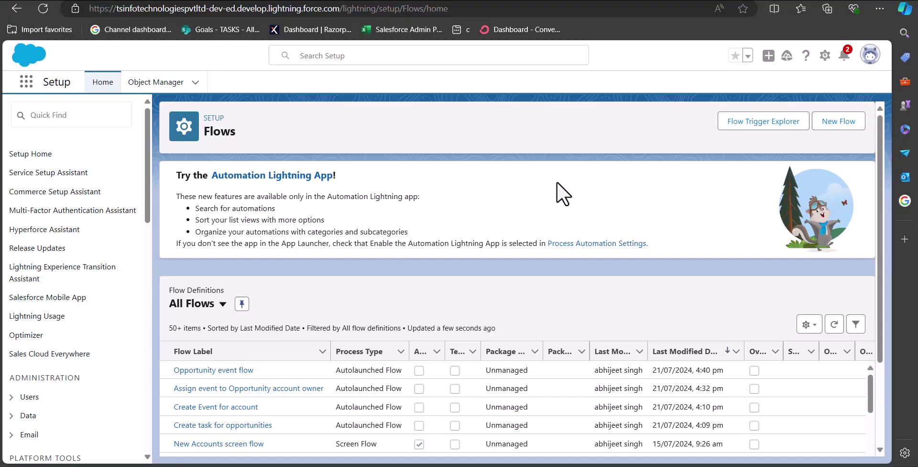
# Create a new Record-Triggered Flow from scratch.
pyautogui.click(832, 124)
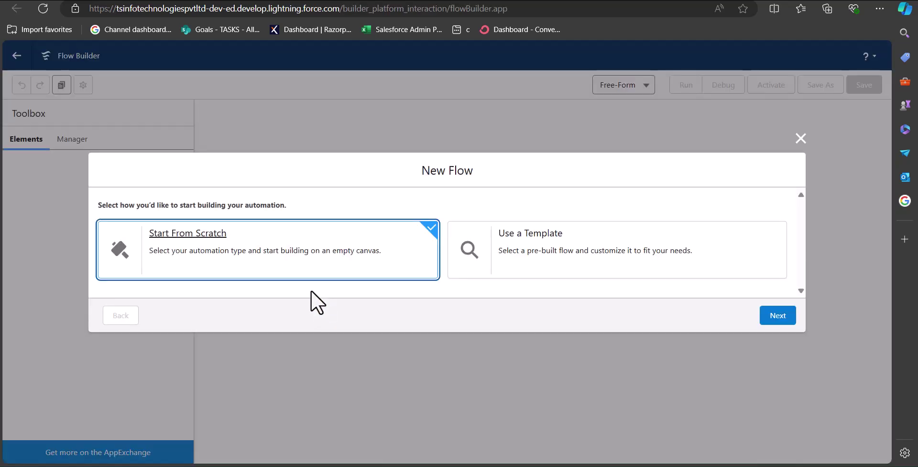
pyautogui.click(771, 316)
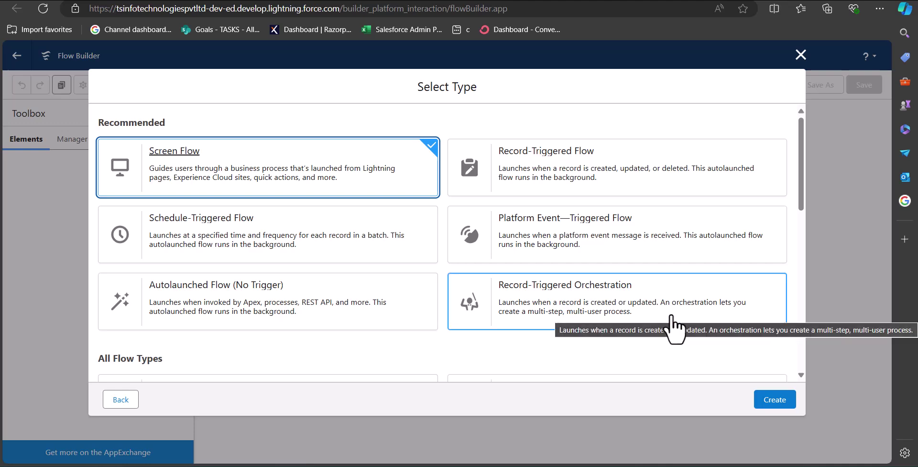
pyautogui.click(669, 173)
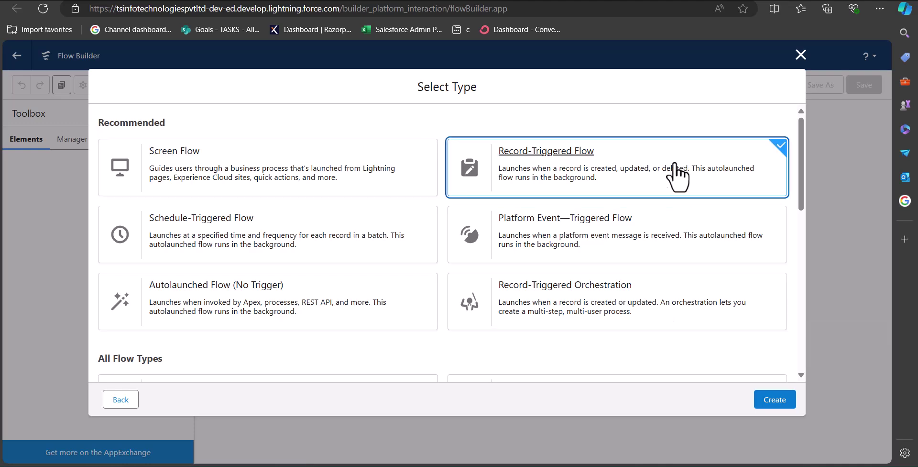
pyautogui.click(774, 399)
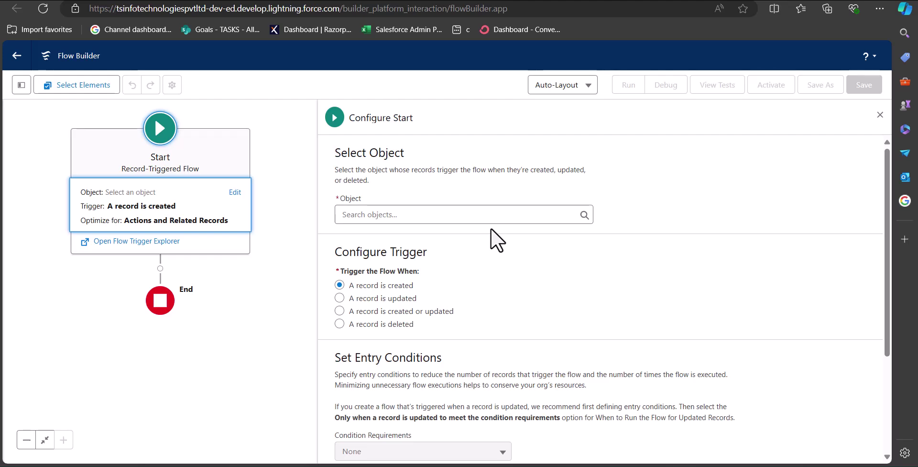
# Configure the flow's start for the Campaign object, triggered when a record is created or updated, and close the configuration.
pyautogui.click(475, 215)
pyautogui.write('Campaign')
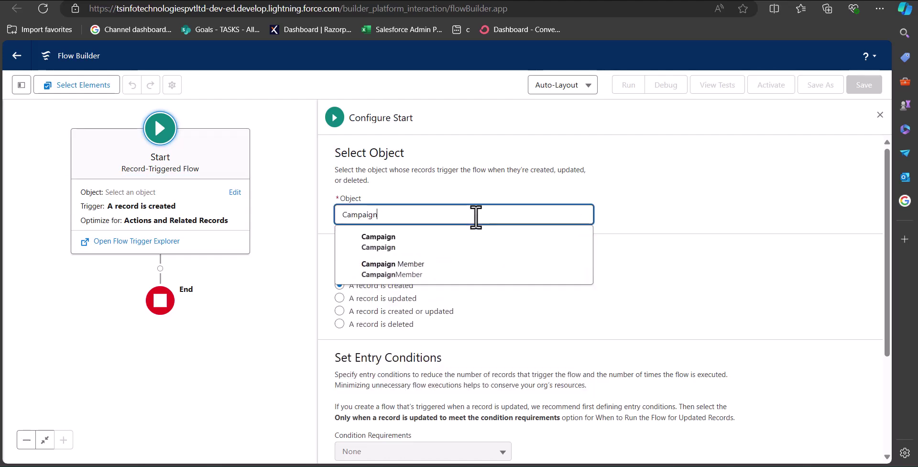
pyautogui.click(472, 246)
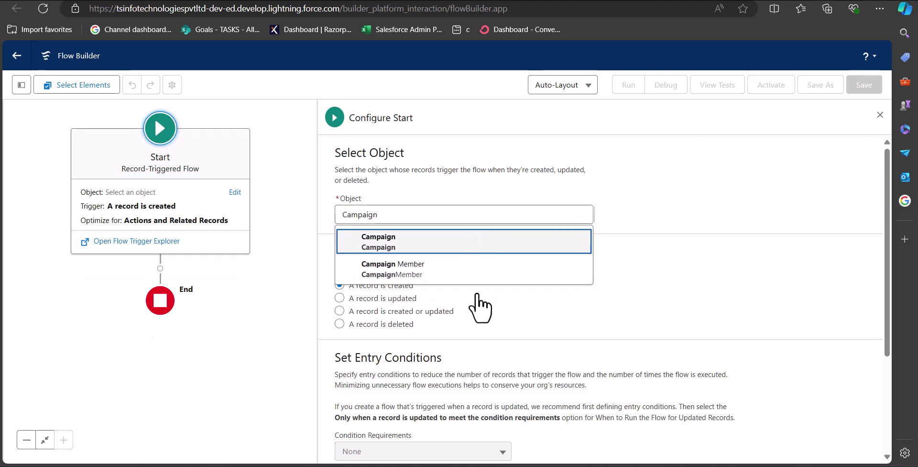
pyautogui.click(339, 311)
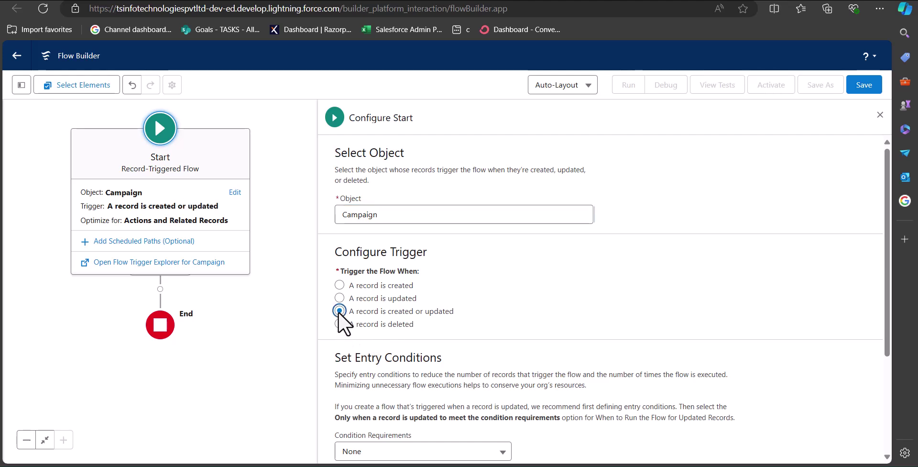
pyautogui.scroll(-3, 456, 334)
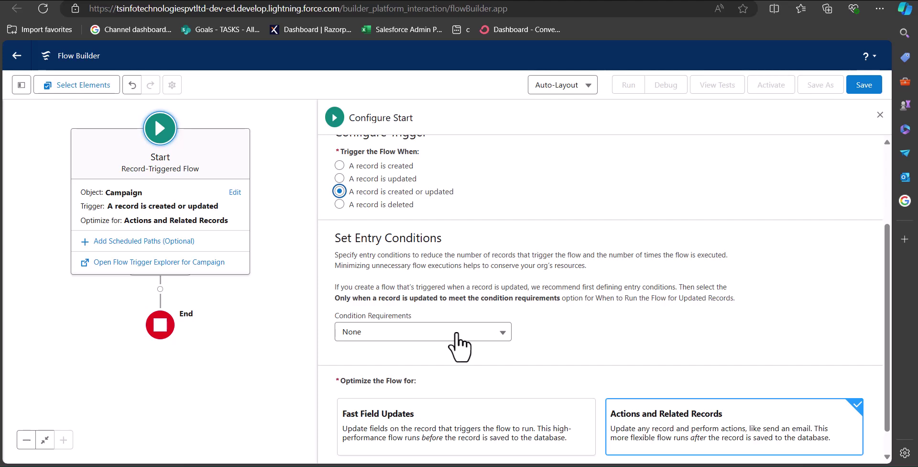
pyautogui.click(880, 116)
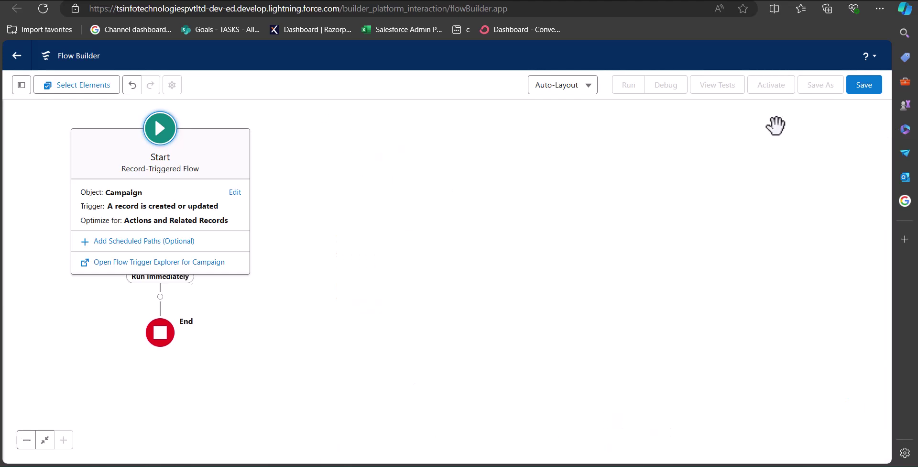
pyautogui.click(362, 206)
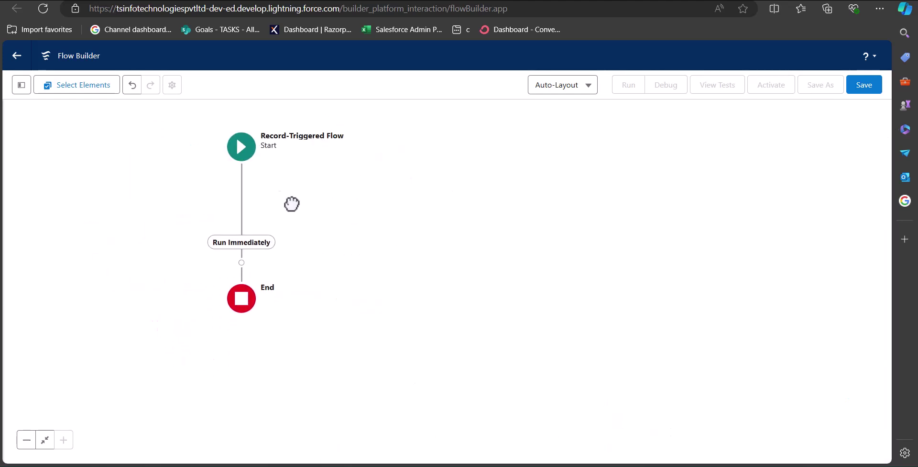
# Add a Get Records element after the start with the label Get campaigns and API name Get_campaigns.
pyautogui.click(242, 199)
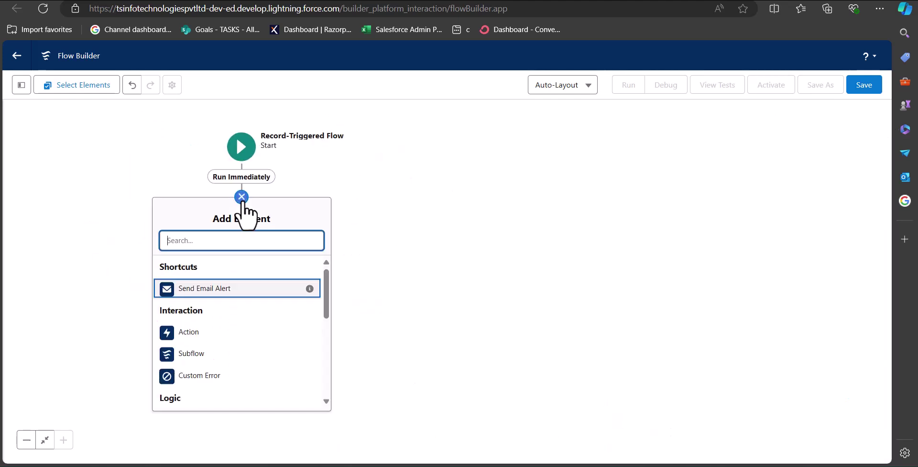
pyautogui.scroll(-5, 245, 322)
pyautogui.scroll(-1, 246, 325)
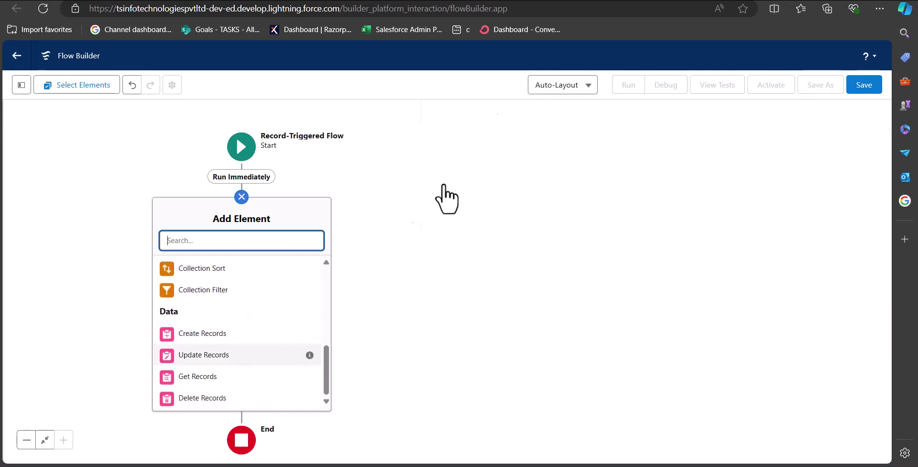
pyautogui.click(197, 376)
pyautogui.write('Get campaigns')
pyautogui.click(784, 160)
pyautogui.click(754, 263)
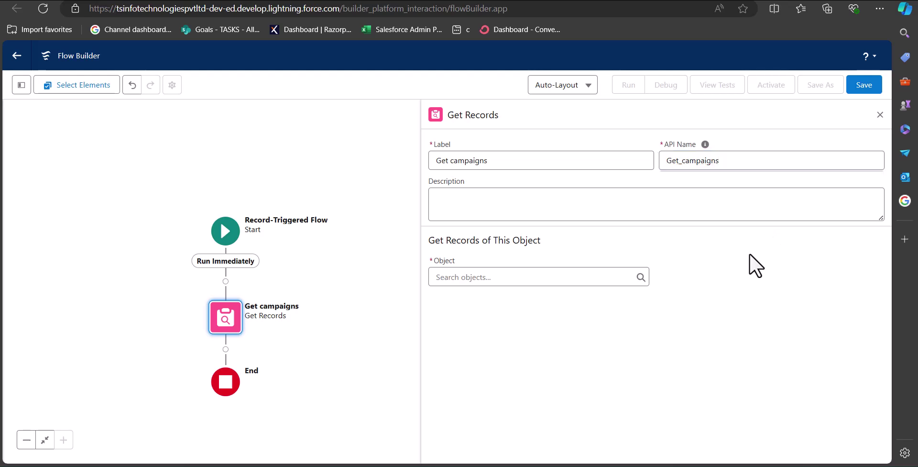
# Set the Get campaigns object to Campaign and filter its records by Type with the Equals operator.
pyautogui.click(500, 277)
pyautogui.write('campa')
pyautogui.click(523, 306)
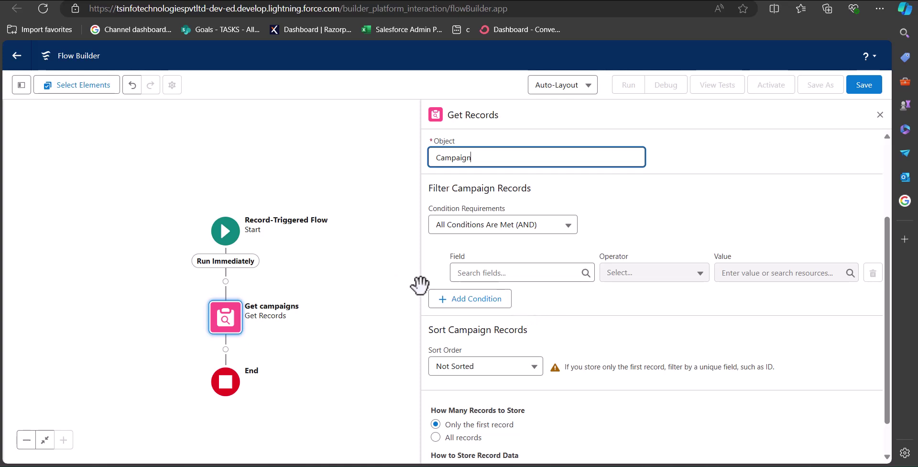
pyautogui.click(481, 280)
pyautogui.write('type')
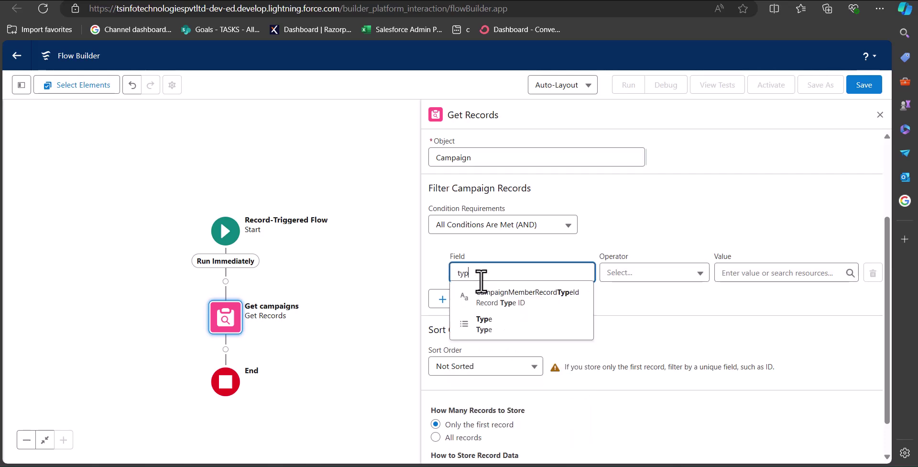
pyautogui.click(510, 321)
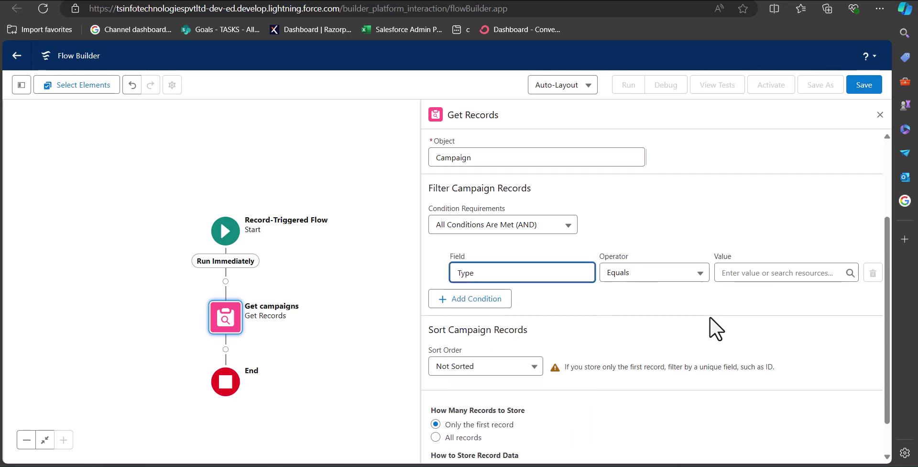
pyautogui.click(741, 272)
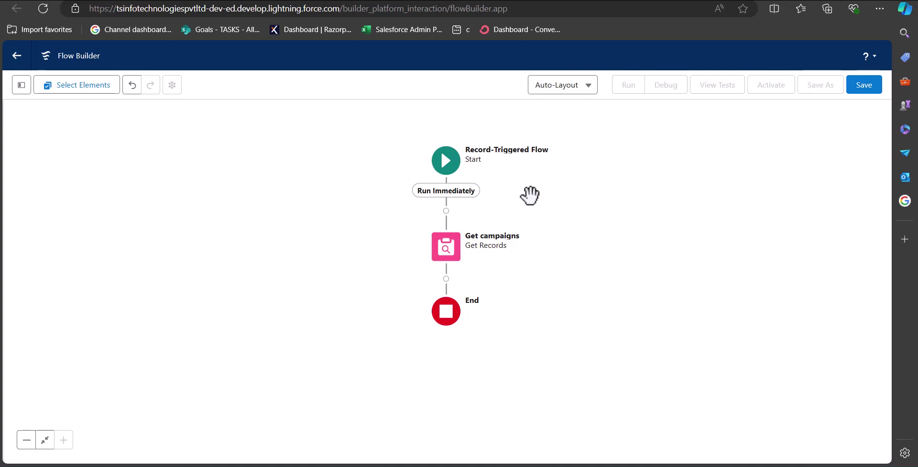
# Start a new flow resource of type Variable with the API name Datetime.
pyautogui.click(22, 93)
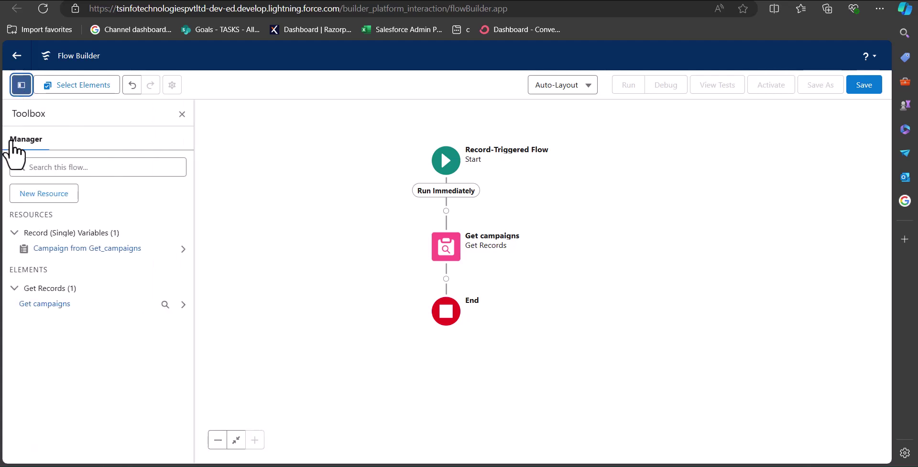
pyautogui.click(40, 196)
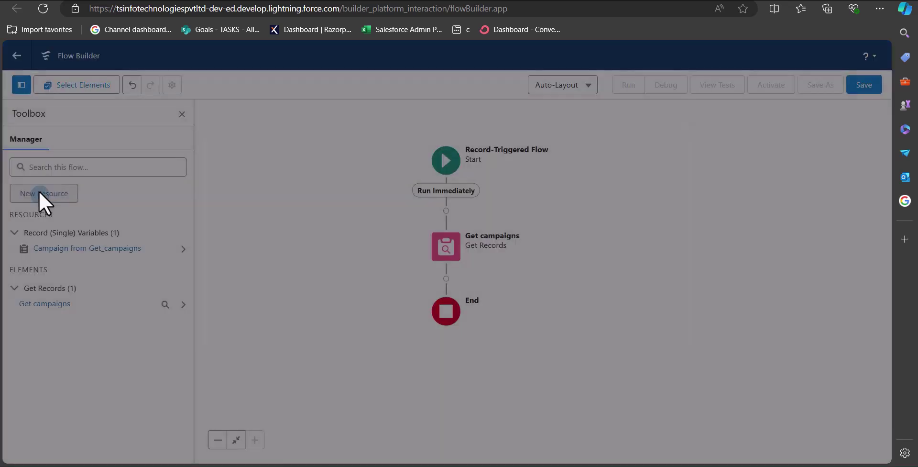
pyautogui.click(307, 209)
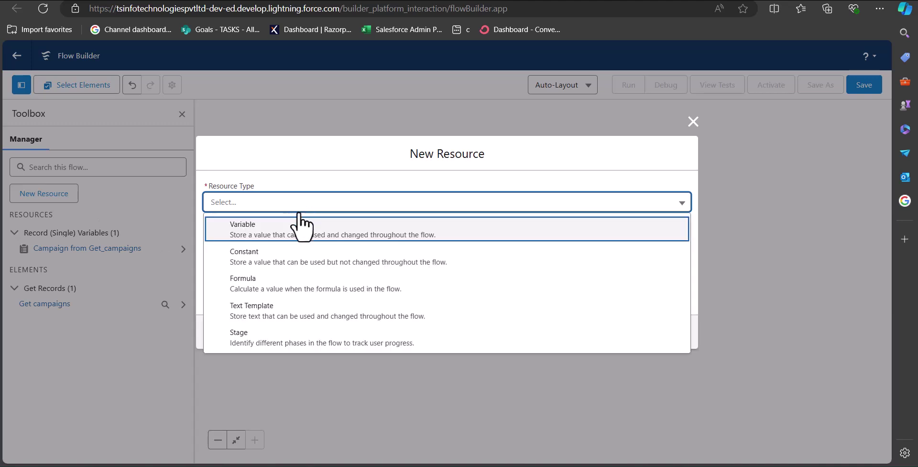
pyautogui.click(293, 239)
pyautogui.click(299, 228)
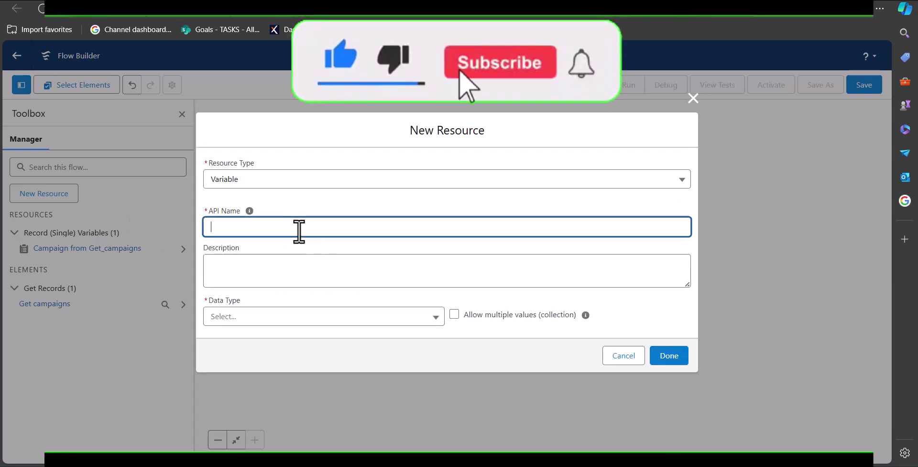
pyautogui.write('Datetime')
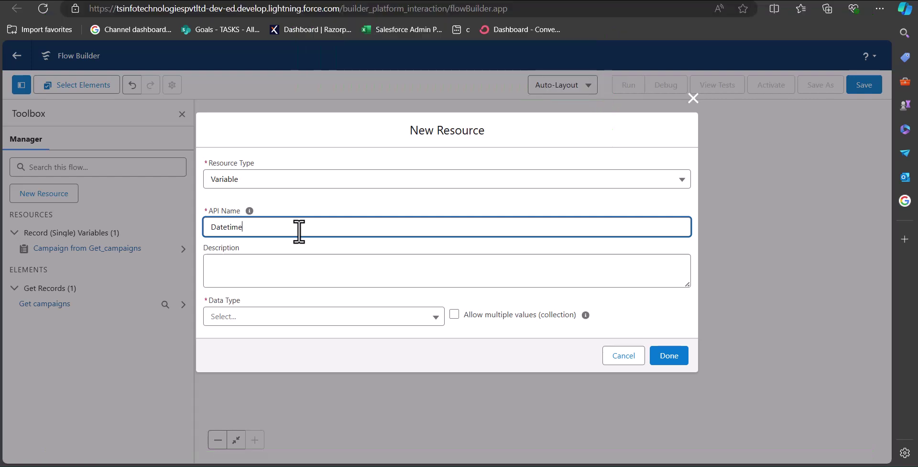
# Give the variable the Date/Time data type and a default value of 27/07/2024 12:00 pm, and finish creating it.
pyautogui.click(295, 316)
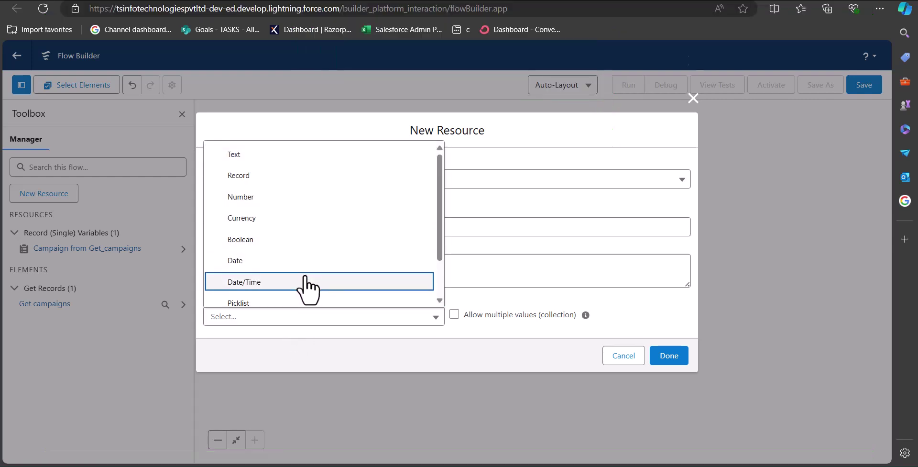
pyautogui.click(308, 284)
pyautogui.click(320, 319)
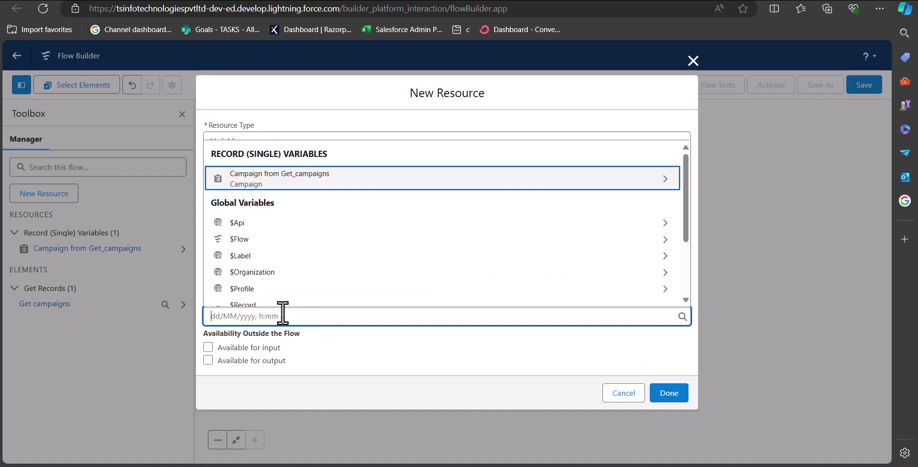
pyautogui.write('27/07/2024 12:00 pm')
pyautogui.click(669, 393)
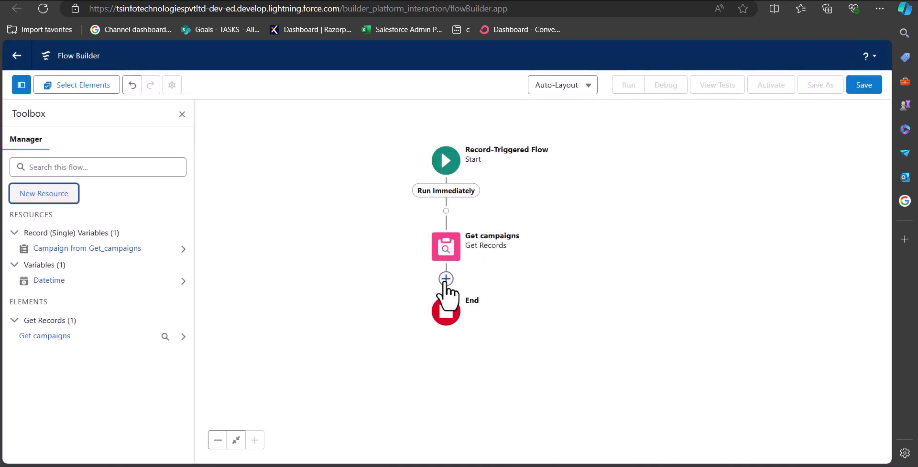
# Add a Create Records element after Get campaigns with the label Create Event to campaigns and API name Create_Event_to_campaigns.
pyautogui.click(446, 278)
pyautogui.moveTo(576, 334); pyautogui.dragTo(588, 199)
pyautogui.scroll(-5, 463, 254)
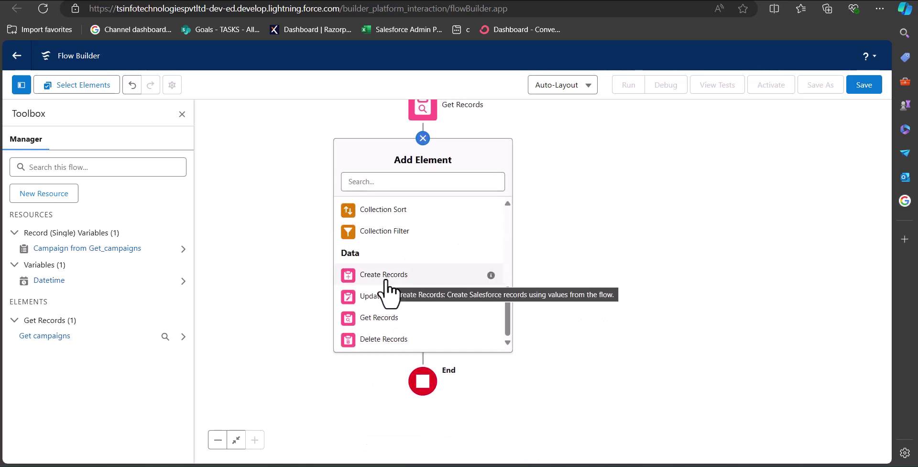
pyautogui.click(385, 279)
pyautogui.click(479, 161)
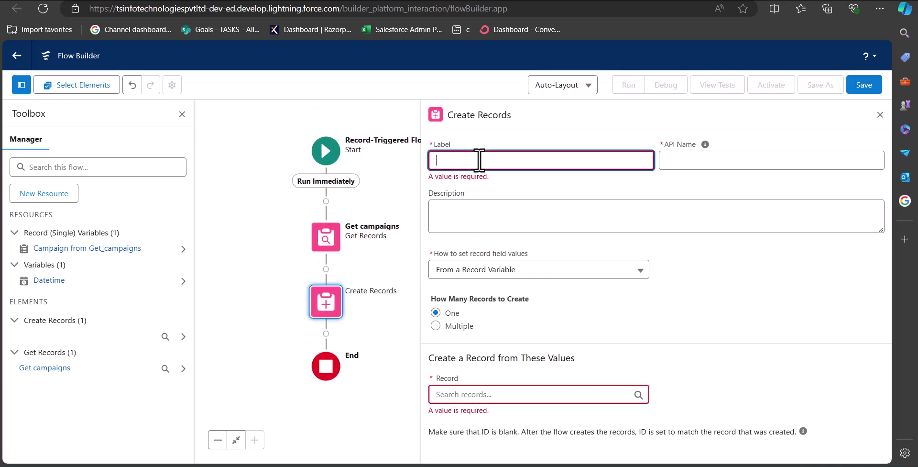
pyautogui.write('Create Event to campaigns')
pyautogui.click(607, 269)
pyautogui.click(684, 275)
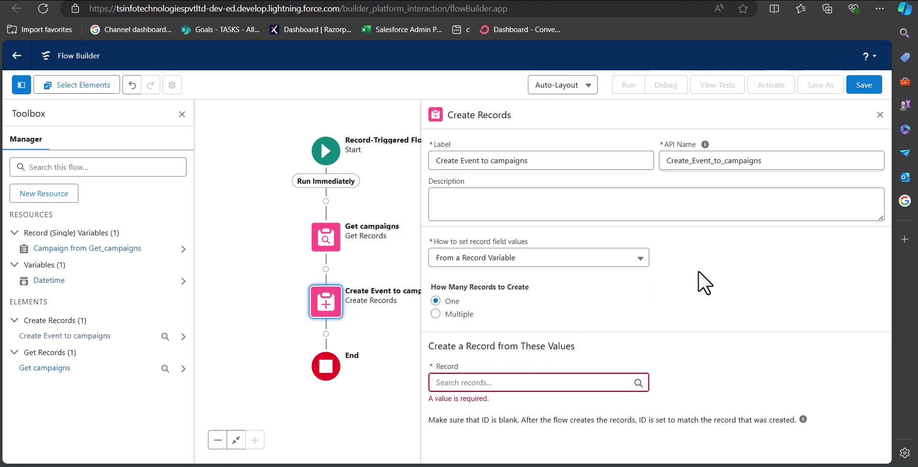
# Choose to set the record's field values manually and select Event as the object to create.
pyautogui.click(608, 268)
pyautogui.click(606, 282)
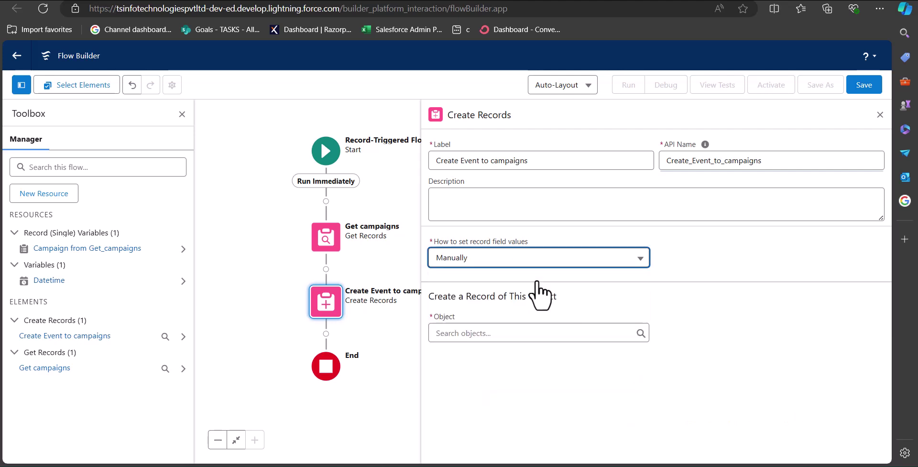
pyautogui.click(518, 332)
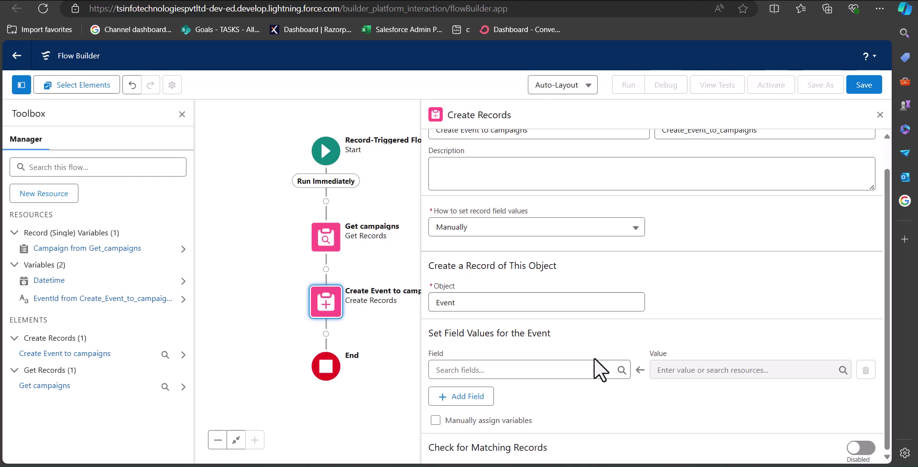
# Set the event's OwnerId field to the Owner ID of the campaign from Get_campaigns.
pyautogui.click(552, 370)
pyautogui.write('Ow')
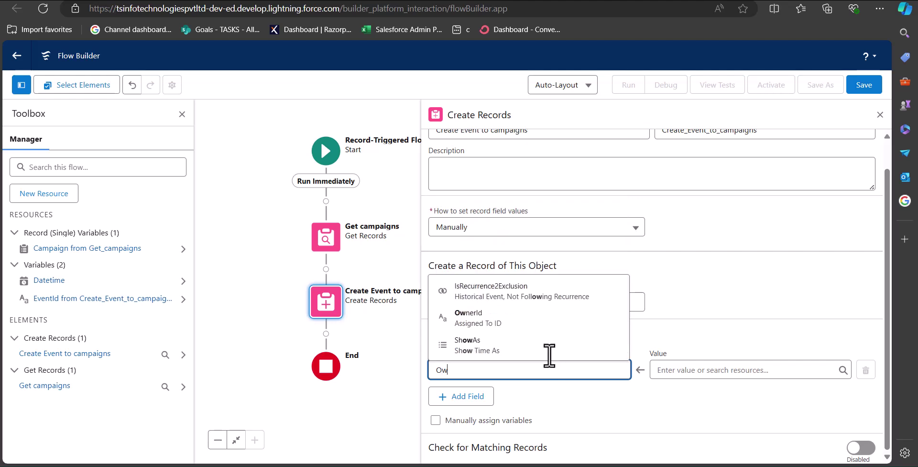
pyautogui.click(478, 316)
pyautogui.click(679, 369)
pyautogui.write('Ca')
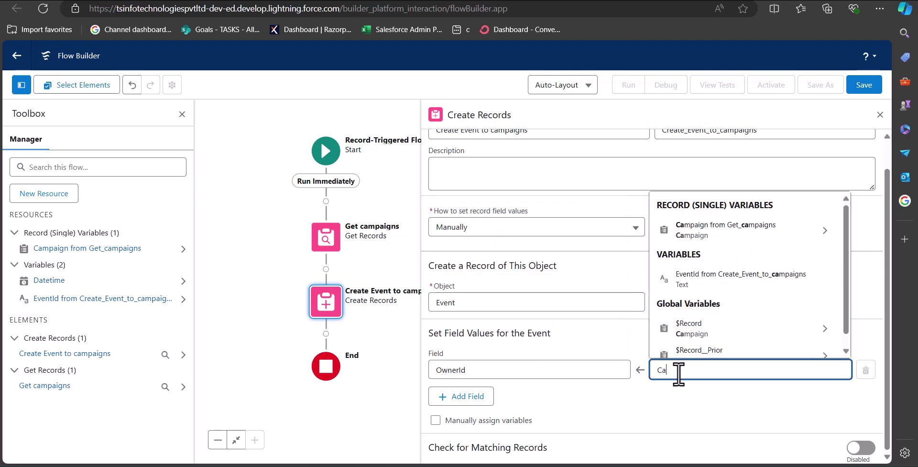
pyautogui.click(754, 233)
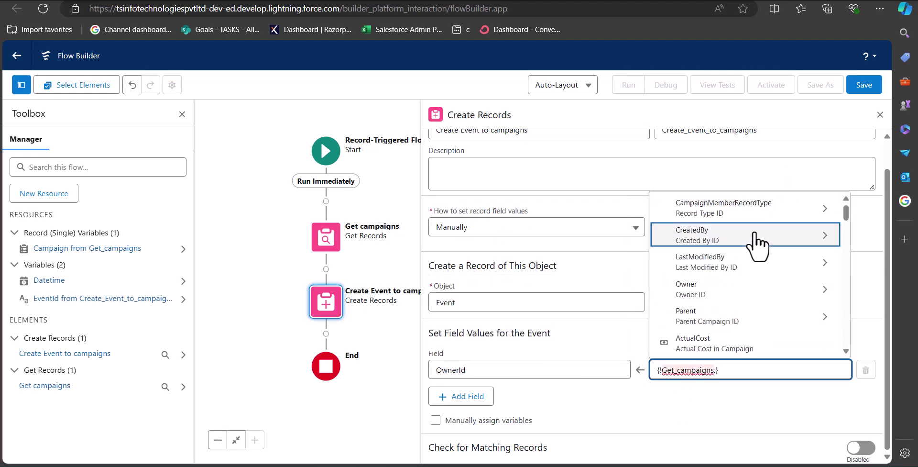
pyautogui.write('owner')
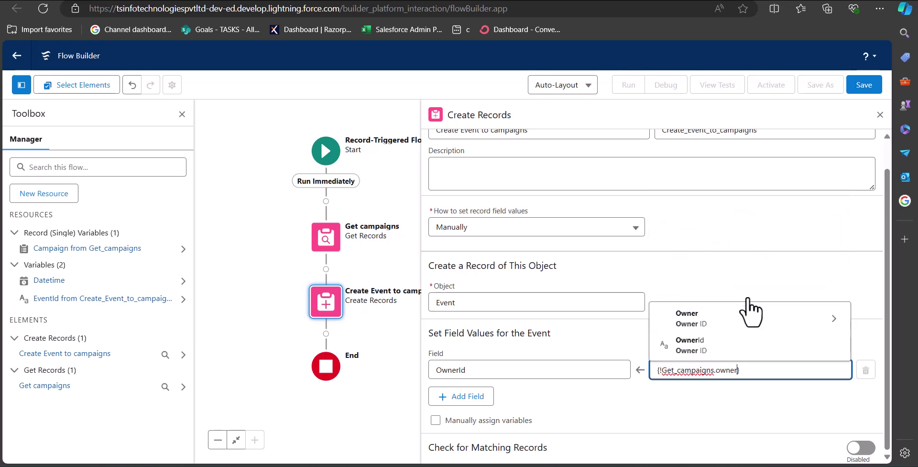
pyautogui.click(727, 344)
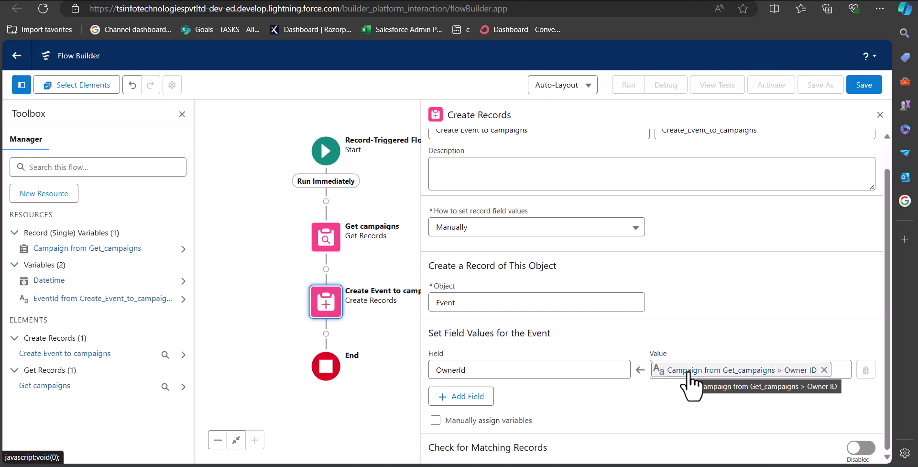
# Add the StartDateTime field to the event and assign it the Datetime variable.
pyautogui.click(466, 396)
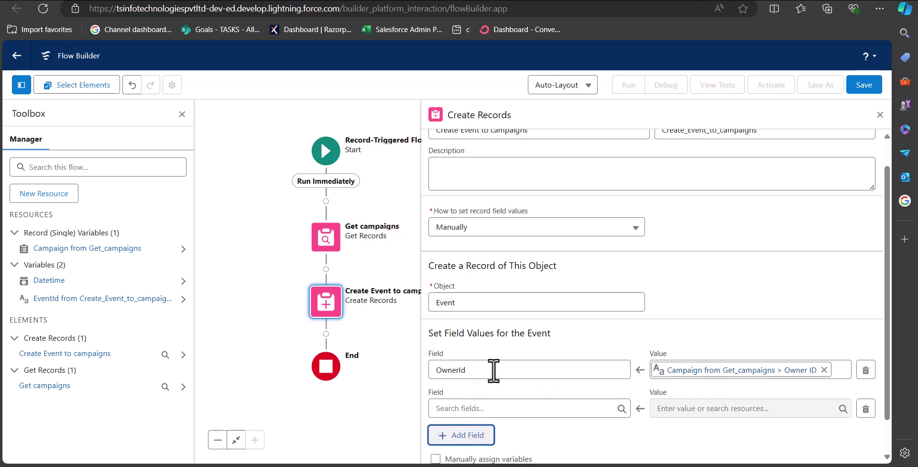
pyautogui.scroll(-1, 515, 364)
pyautogui.click(513, 369)
pyautogui.write('St')
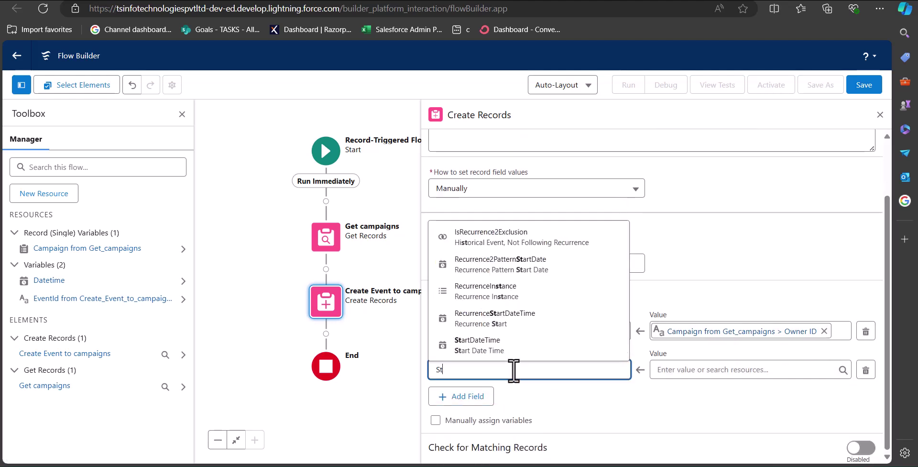
pyautogui.click(479, 345)
pyautogui.click(680, 369)
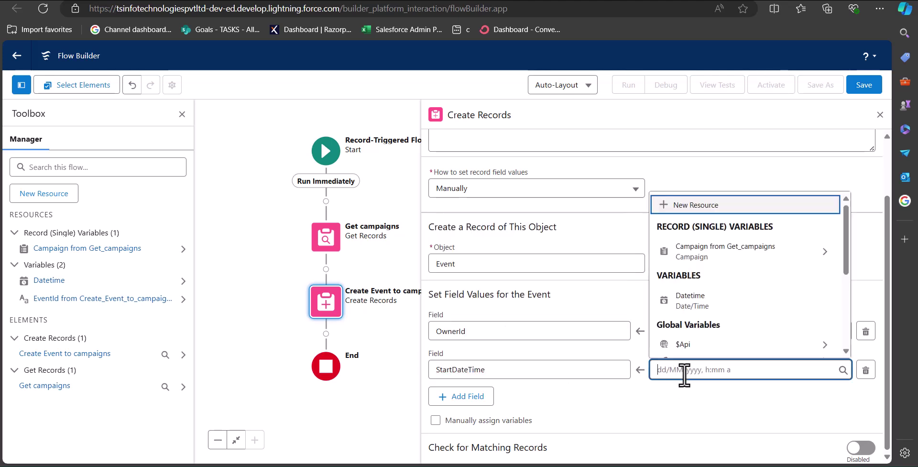
pyautogui.click(739, 301)
# Add the EndDateTime field to the event and assign it the Datetime variable.
pyautogui.click(463, 396)
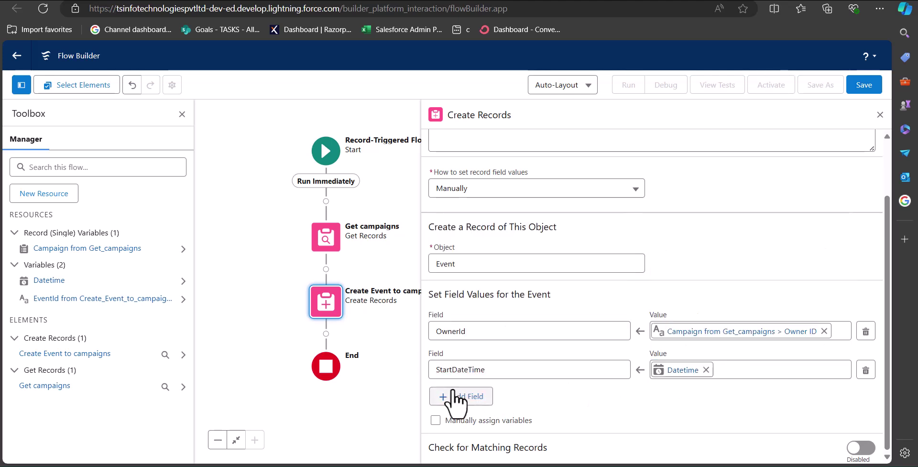
pyautogui.scroll(-1, 581, 357)
pyautogui.scroll(-1, 581, 357)
pyautogui.click(537, 369)
pyautogui.write('End')
pyautogui.press('Return')
pyautogui.click(785, 369)
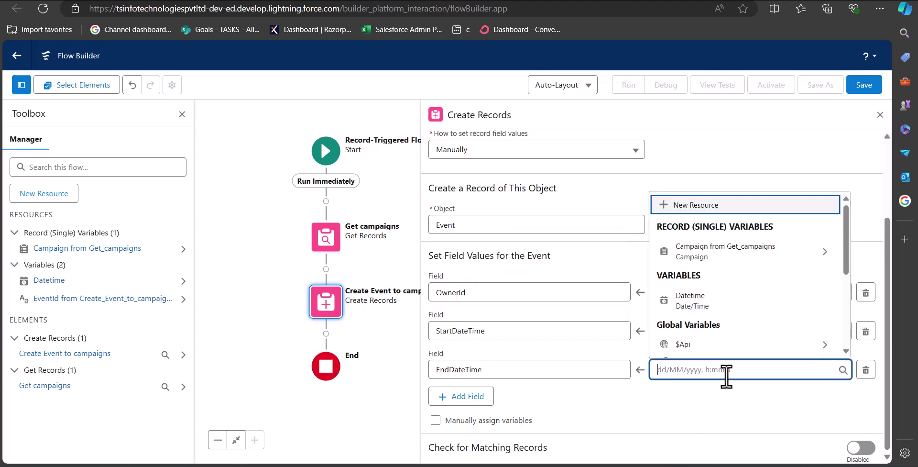
pyautogui.click(707, 309)
pyautogui.click(697, 408)
# Add the WhatId field to the event and set it to the Campaign ID from Get_campaigns.
pyautogui.click(480, 396)
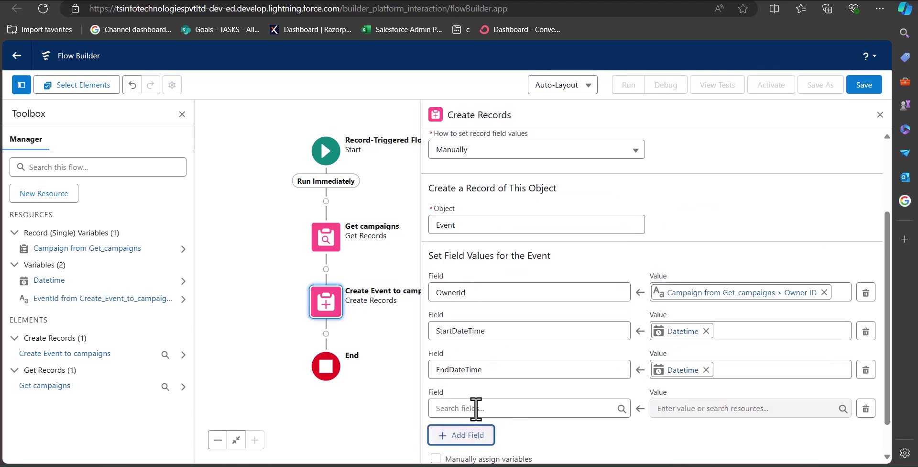
pyautogui.write('wh')
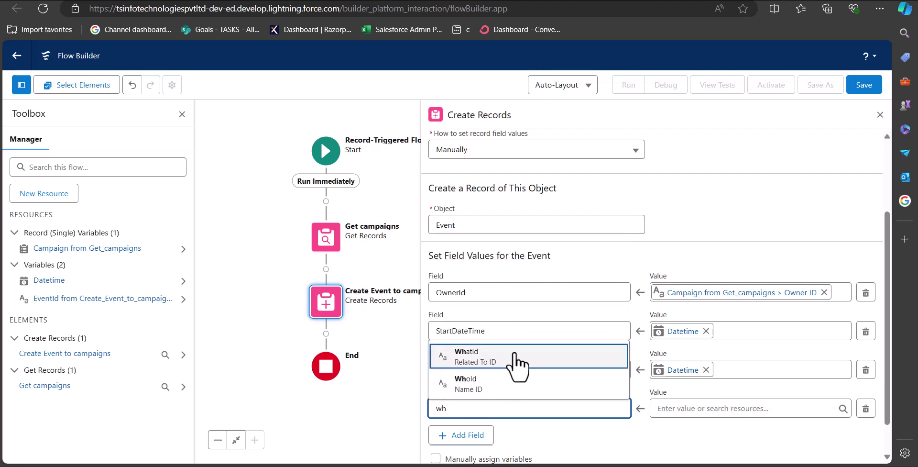
pyautogui.click(520, 300)
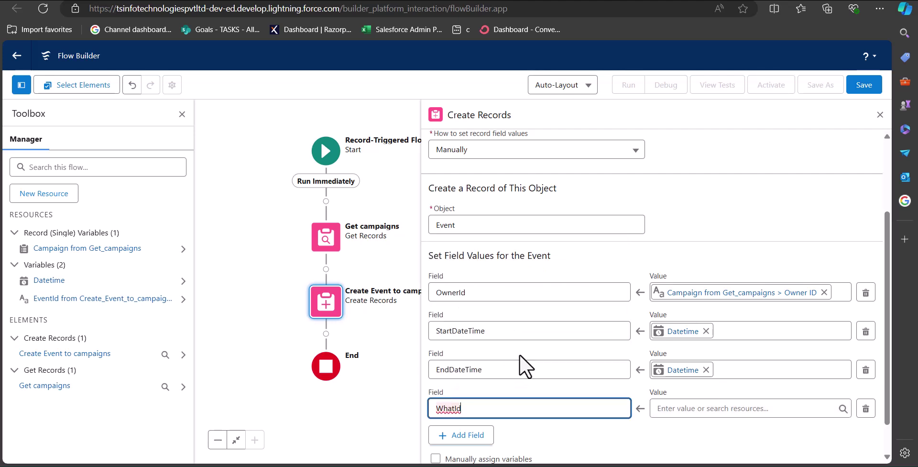
pyautogui.click(527, 432)
pyautogui.click(555, 409)
pyautogui.click(577, 439)
pyautogui.click(719, 408)
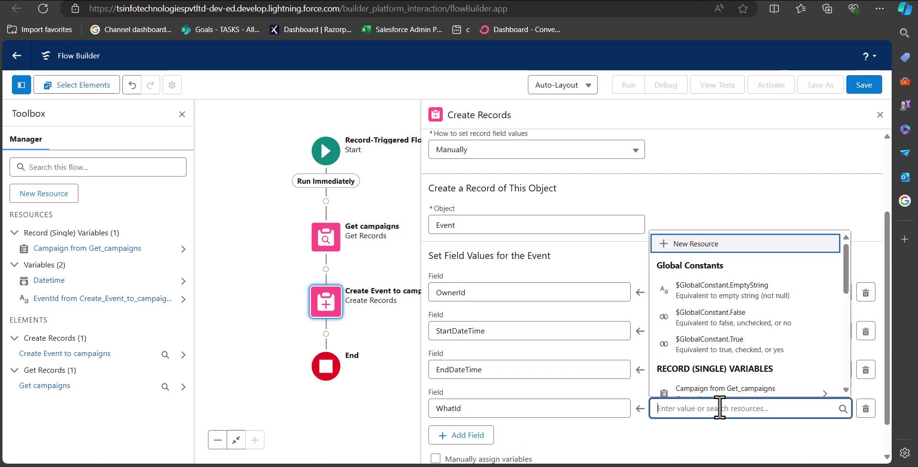
pyautogui.write('ca')
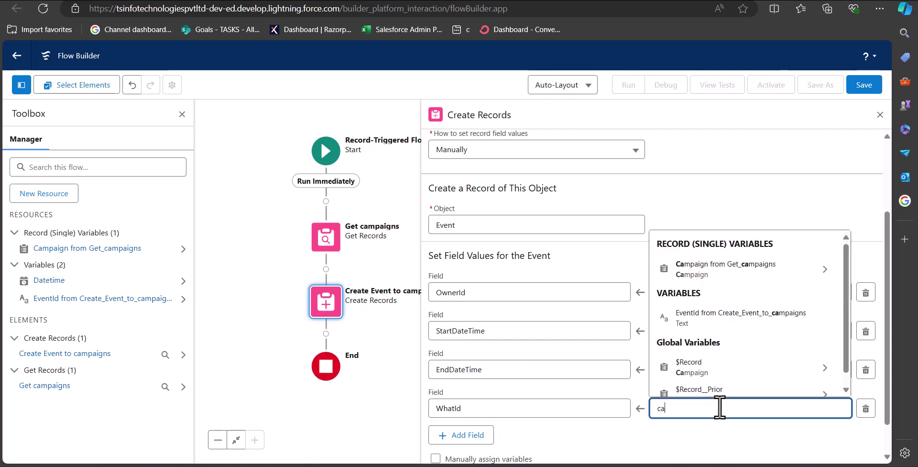
pyautogui.click(765, 270)
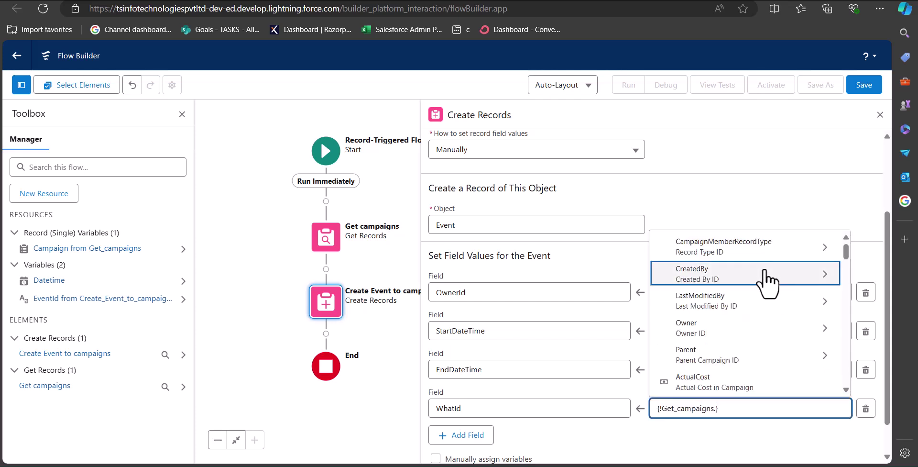
pyautogui.write('cam')
pyautogui.click(615, 387)
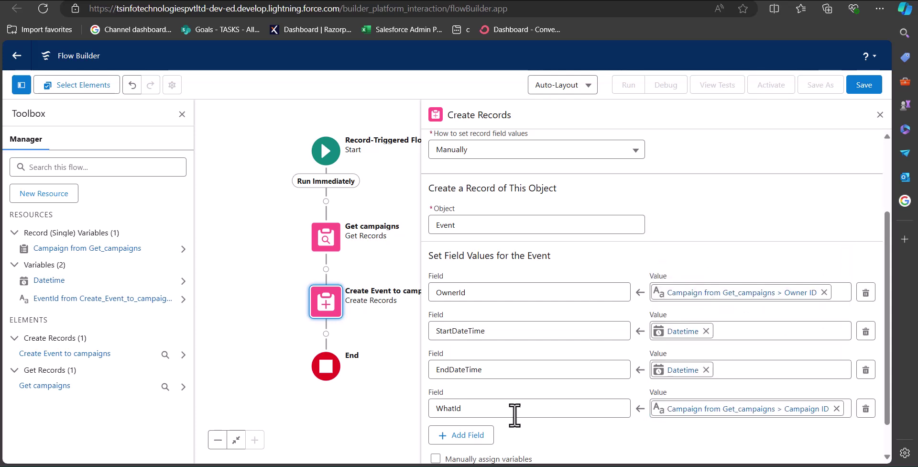
# Add a field row for Subject to the field values of the event.
pyautogui.scroll(-1, 440, 393)
pyautogui.click(452, 402)
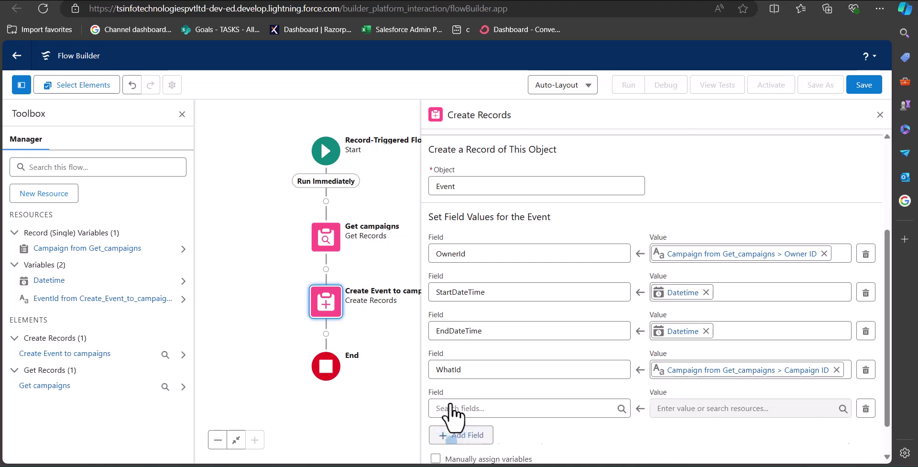
pyautogui.click(450, 408)
pyautogui.write('sub')
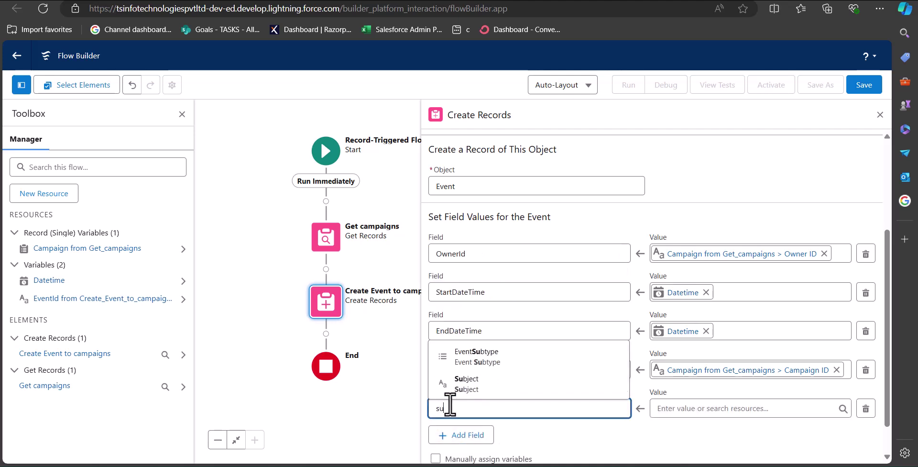
pyautogui.click(447, 382)
# Set the Subject value to "Event for webinar campaigns" and close the Create Records settings.
pyautogui.click(678, 407)
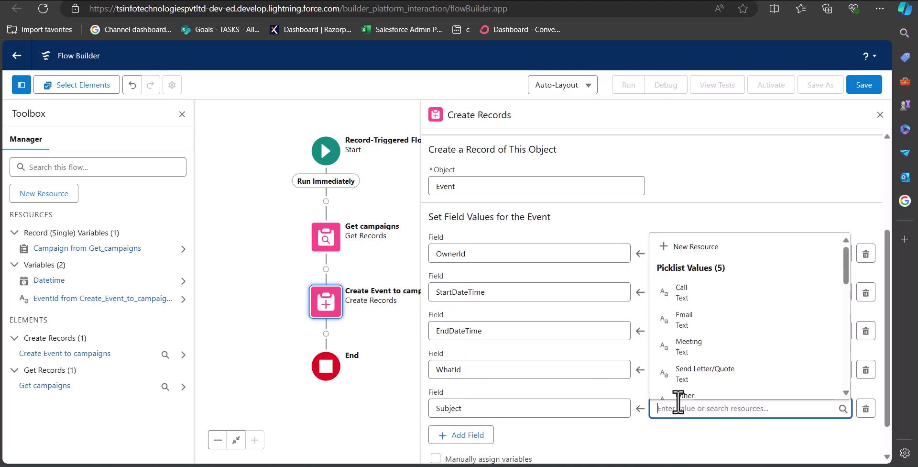
pyautogui.click(669, 437)
pyautogui.click(680, 409)
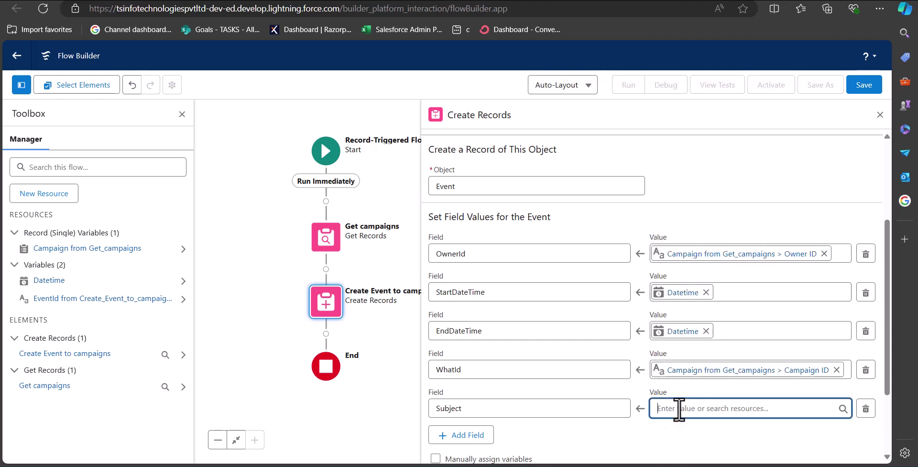
pyautogui.write('Fl')
pyautogui.press('BackSpace')
pyautogui.press('BackSpace')
pyautogui.write('E')
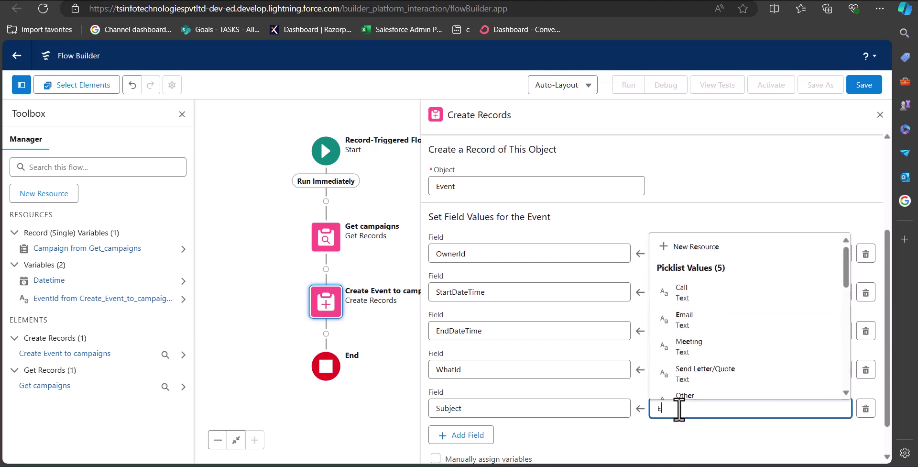
pyautogui.write('vent for webinar campaign')
pyautogui.click(880, 115)
# Save the flow with the label "Event For campaign" and API name Event_For_campaign, and activate it.
pyautogui.moveTo(731, 170); pyautogui.dragTo(788, 214)
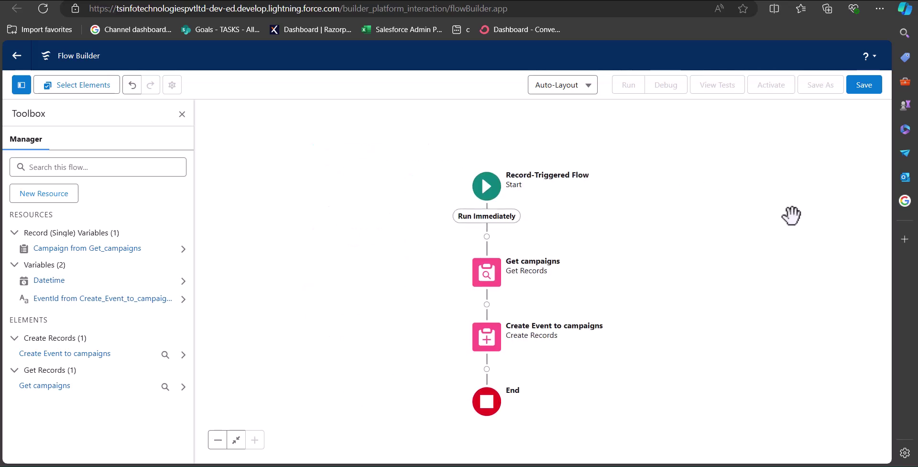
pyautogui.click(860, 91)
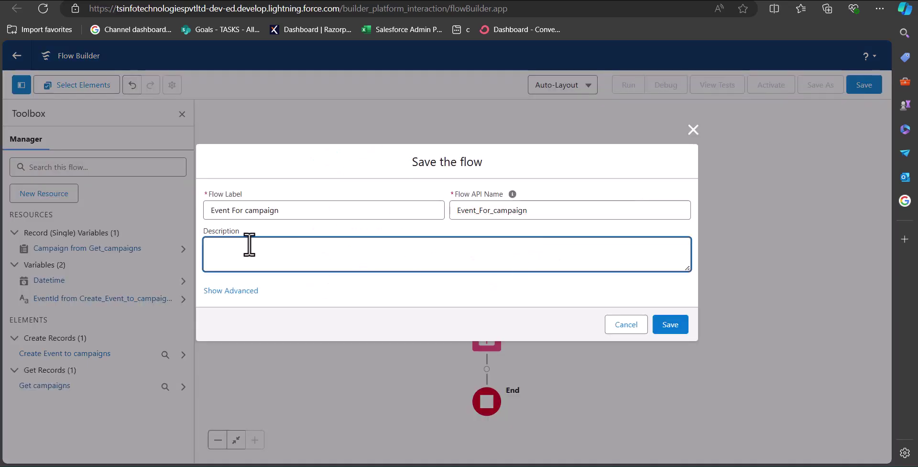
pyautogui.click(670, 326)
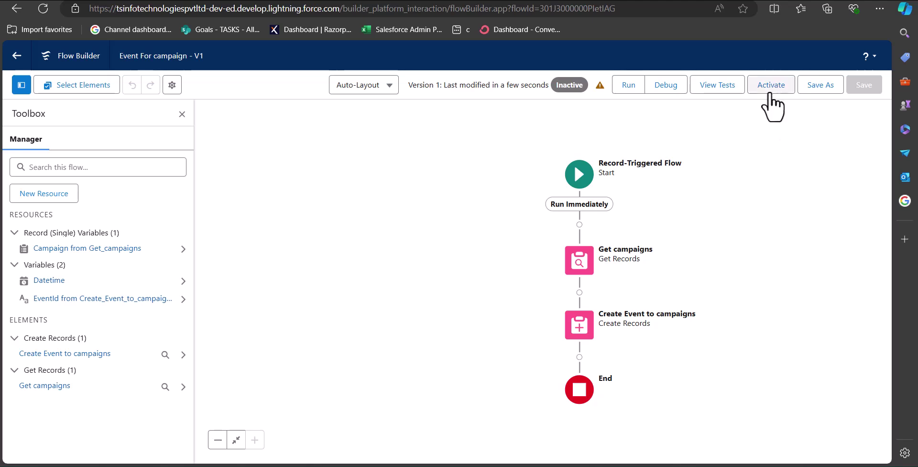
pyautogui.click(770, 89)
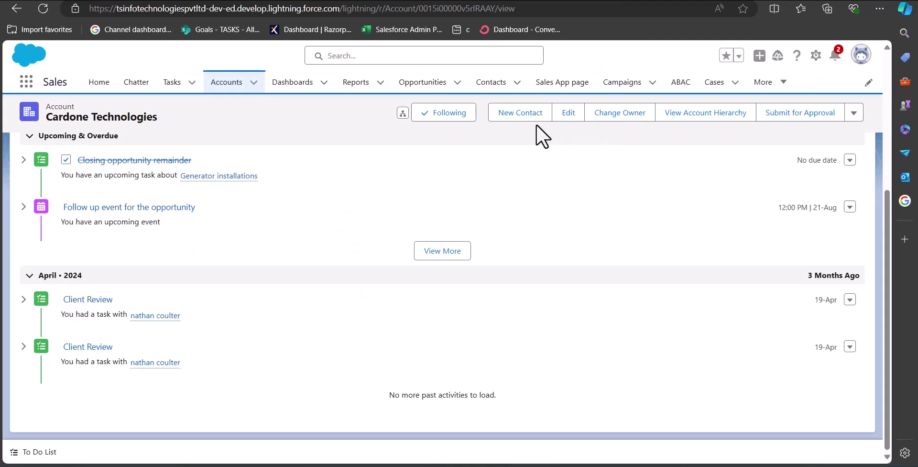
# In the Sales app, start a new campaign named "web campaign" with type Webinar and start date 22/07/2024.
pyautogui.click(614, 83)
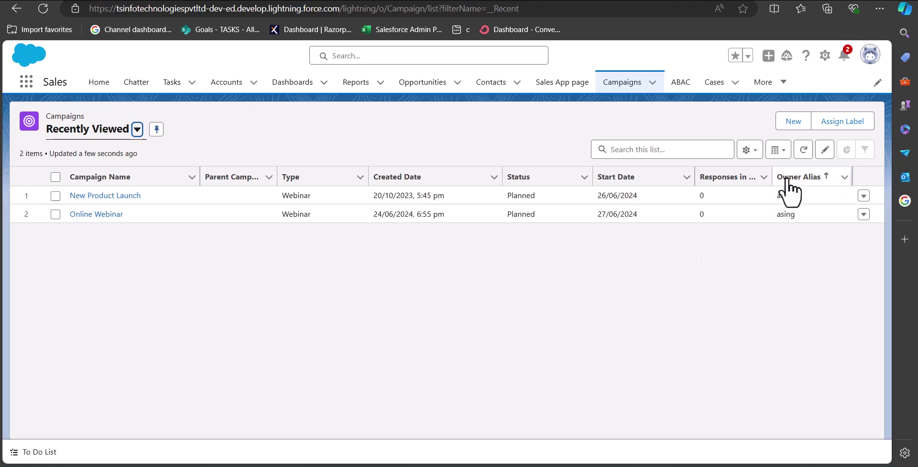
pyautogui.click(785, 128)
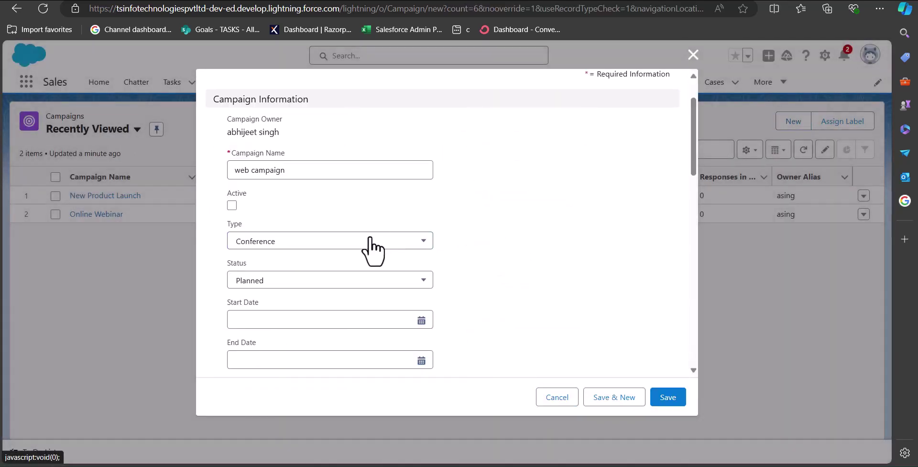
pyautogui.click(368, 240)
pyautogui.click(318, 277)
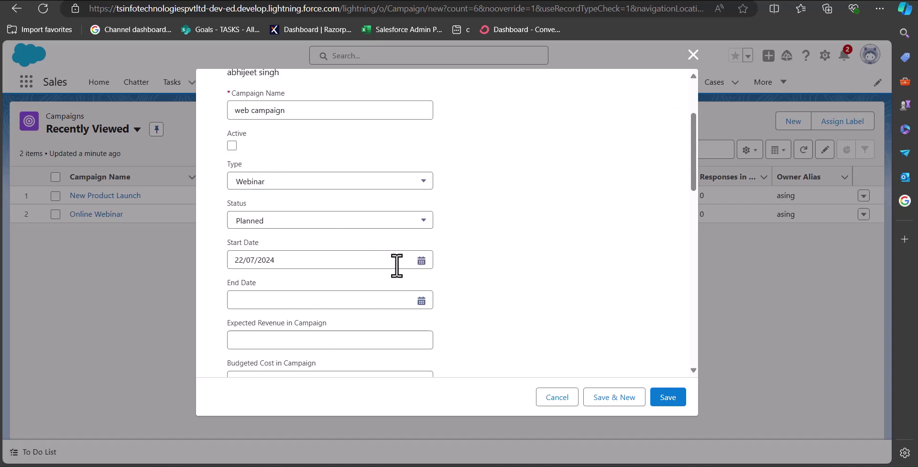
# Set the campaign's end date to 23/07/2024 and mark the campaign as active.
pyautogui.click(395, 262)
pyautogui.click(271, 297)
pyautogui.click(419, 301)
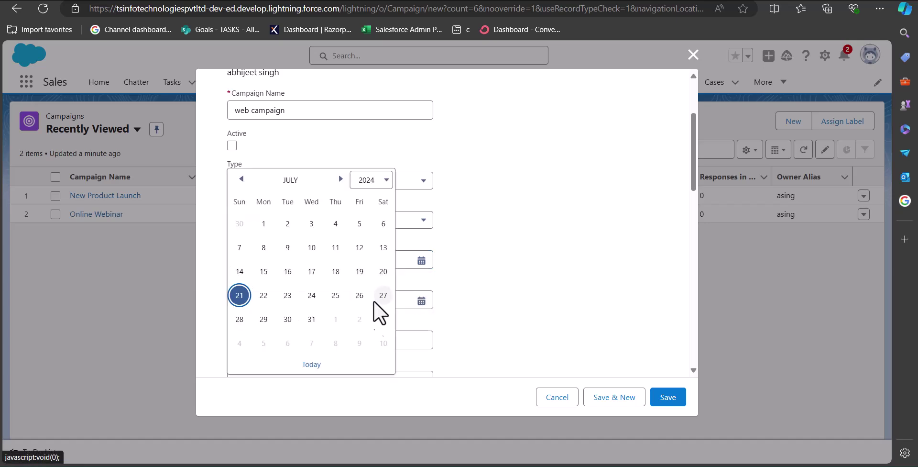
pyautogui.click(381, 297)
pyautogui.scroll(-5, 519, 312)
pyautogui.scroll(7, 519, 312)
pyautogui.scroll(-3, 459, 307)
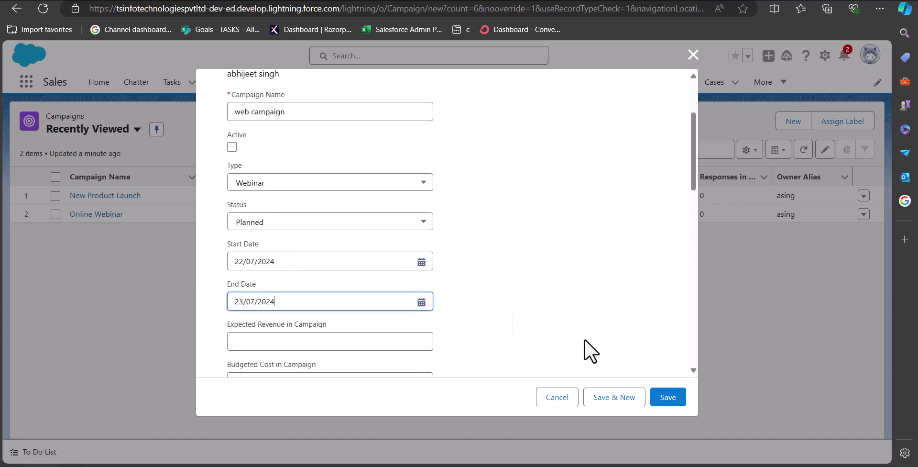
# Save the new campaign and open its activity timeline to check for the event.
pyautogui.click(669, 397)
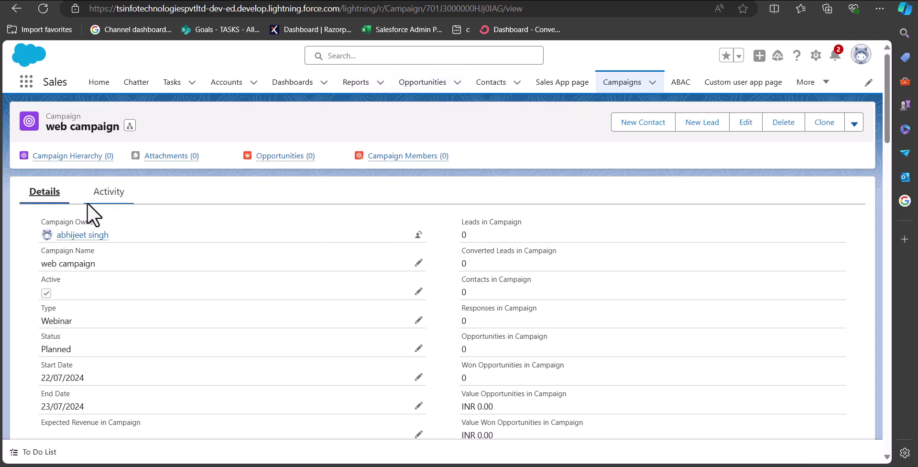
pyautogui.click(106, 197)
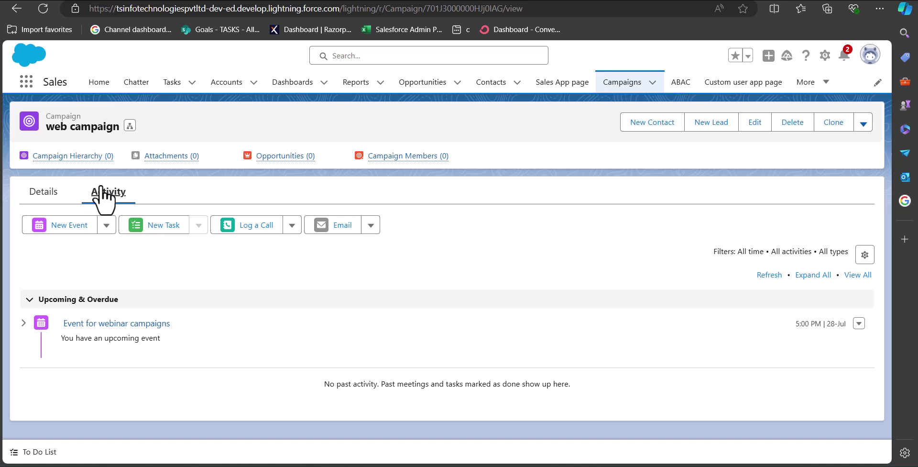